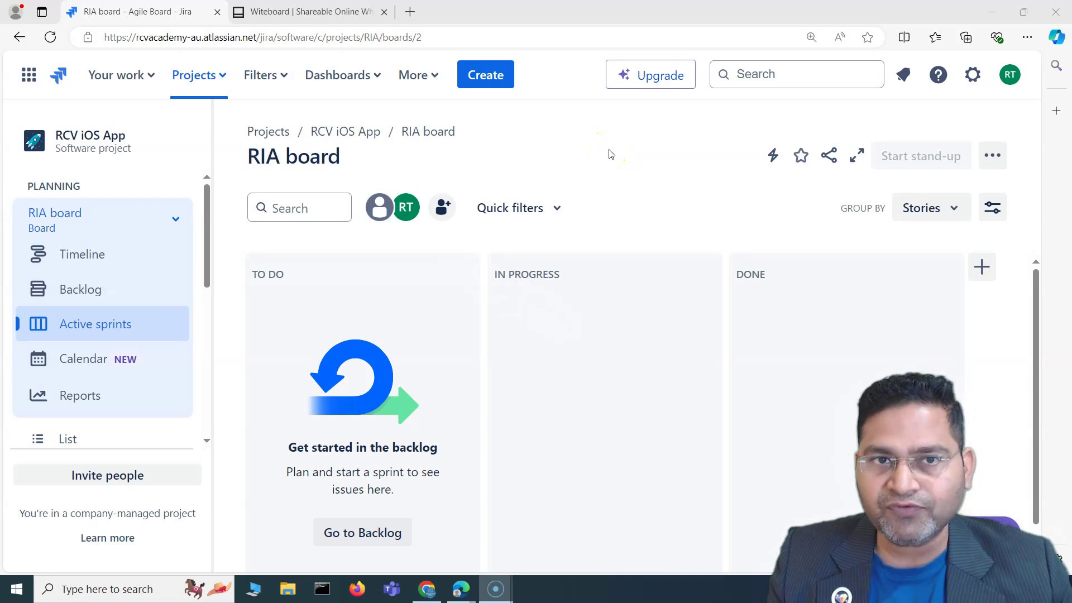
- Switch to the Witeboard whiteboard, draw a boxed "Epic" label near its upper middle and dismiss the account sign-up prompt
click(312, 11)
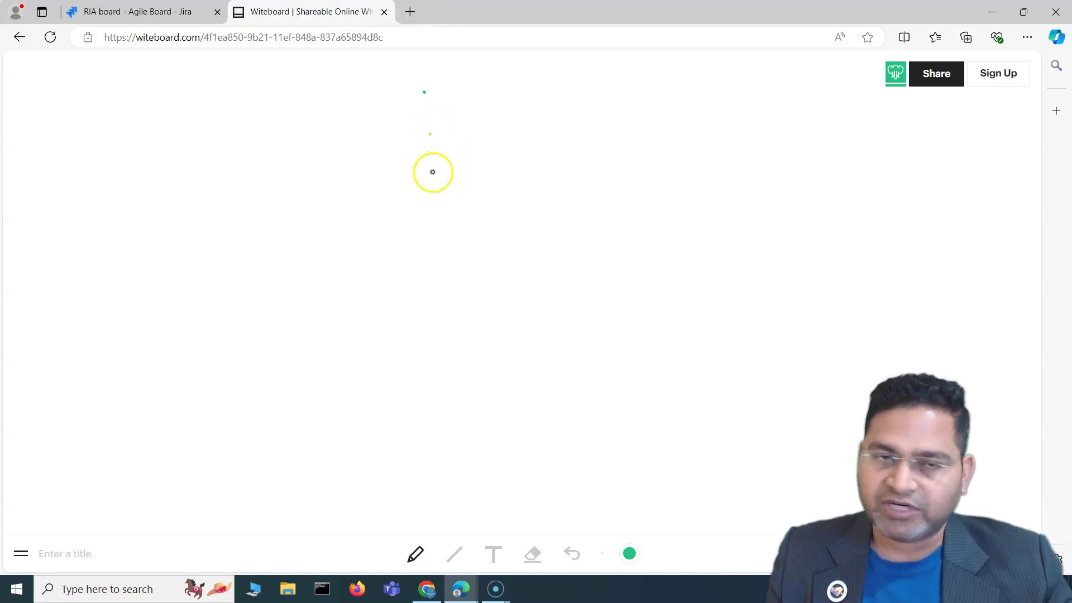
click(444, 159)
mouse_move(444, 159)
mouse_down()
mouse_move(481, 187)
mouse_move(558, 177)
mouse_move(483, 172)
mouse_move(553, 153)
mouse_up()
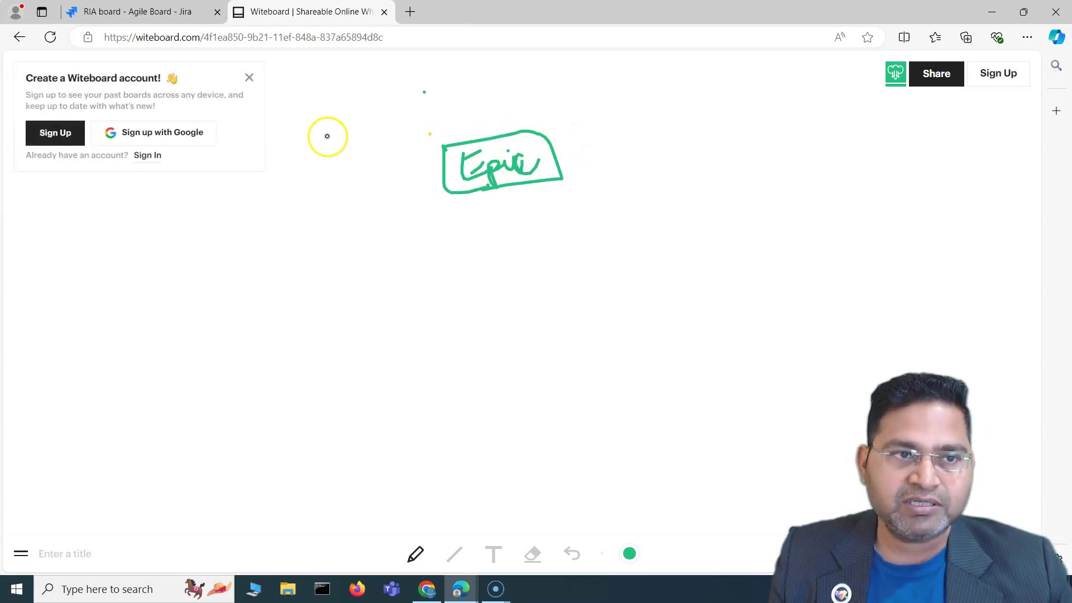
click(250, 75)
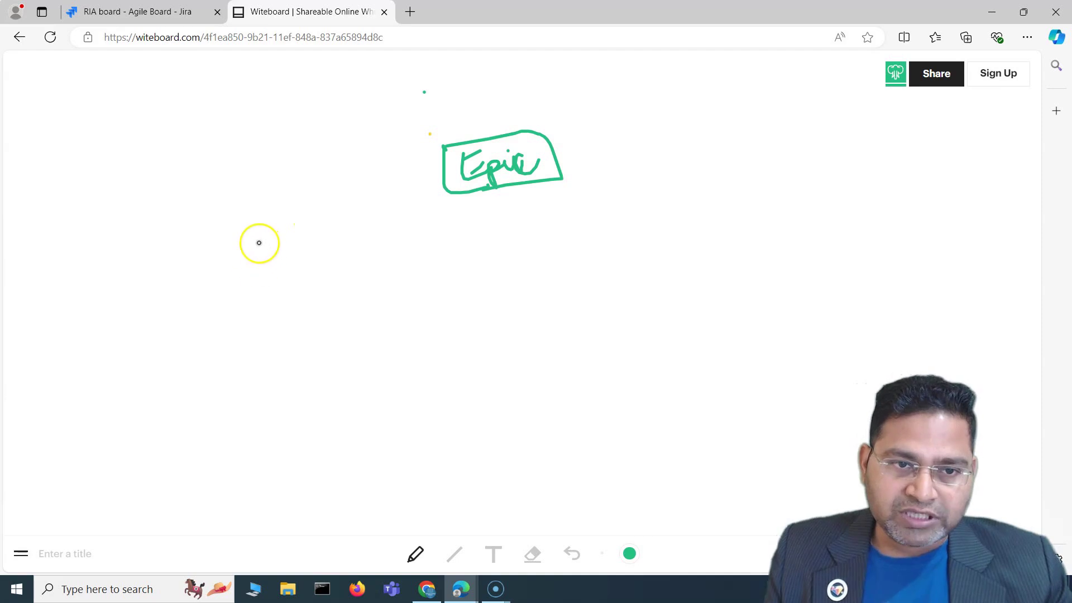
- Draw a boxed "Story" label below and to the left of the Epic box
drag(254, 249, 265, 297)
mouse_move(245, 245)
mouse_down()
mouse_move(289, 238)
mouse_move(270, 283)
mouse_move(287, 244)
mouse_move(335, 256)
mouse_up()
drag(335, 258, 350, 306)
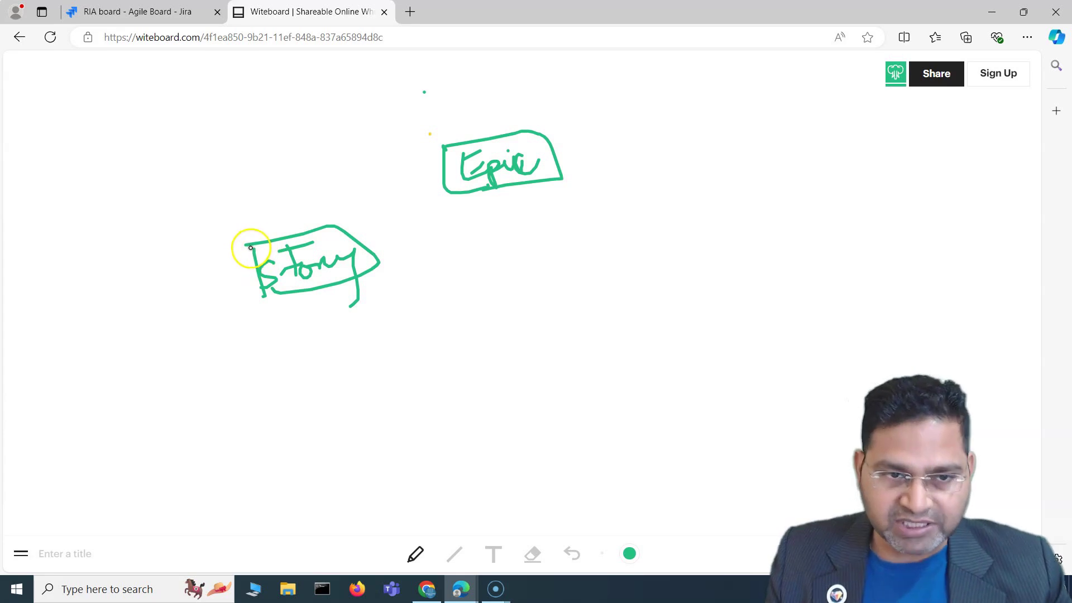
- Add boxed "Task" and "Bug" labels beside Story and draw connectors from Epic down to Story, Task and Bug
mouse_move(443, 182)
mouse_down()
mouse_move(359, 235)
mouse_move(455, 276)
mouse_move(435, 288)
mouse_up()
drag(470, 197, 469, 229)
mouse_move(453, 283)
mouse_down()
mouse_move(472, 276)
mouse_move(488, 235)
mouse_move(527, 255)
mouse_up()
drag(548, 185, 640, 218)
mouse_move(579, 234)
mouse_down()
mouse_move(708, 260)
mouse_move(626, 271)
mouse_move(625, 247)
mouse_move(668, 268)
mouse_up()
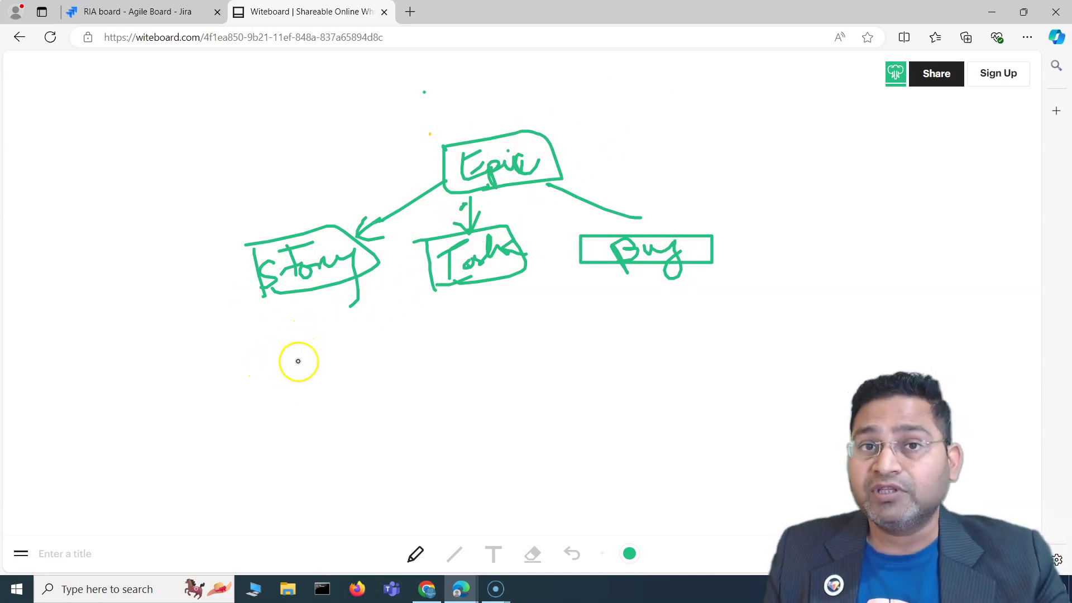
- Write "Subtasks" below Story and draw downward arrows from the Story, Task and Bug boxes
mouse_move(270, 347)
mouse_down()
mouse_move(283, 363)
mouse_move(427, 345)
mouse_up()
drag(318, 301, 334, 306)
mouse_move(474, 281)
mouse_down()
mouse_move(481, 319)
mouse_move(492, 303)
mouse_up()
mouse_move(632, 268)
mouse_down()
mouse_move(565, 311)
mouse_move(574, 318)
mouse_up()
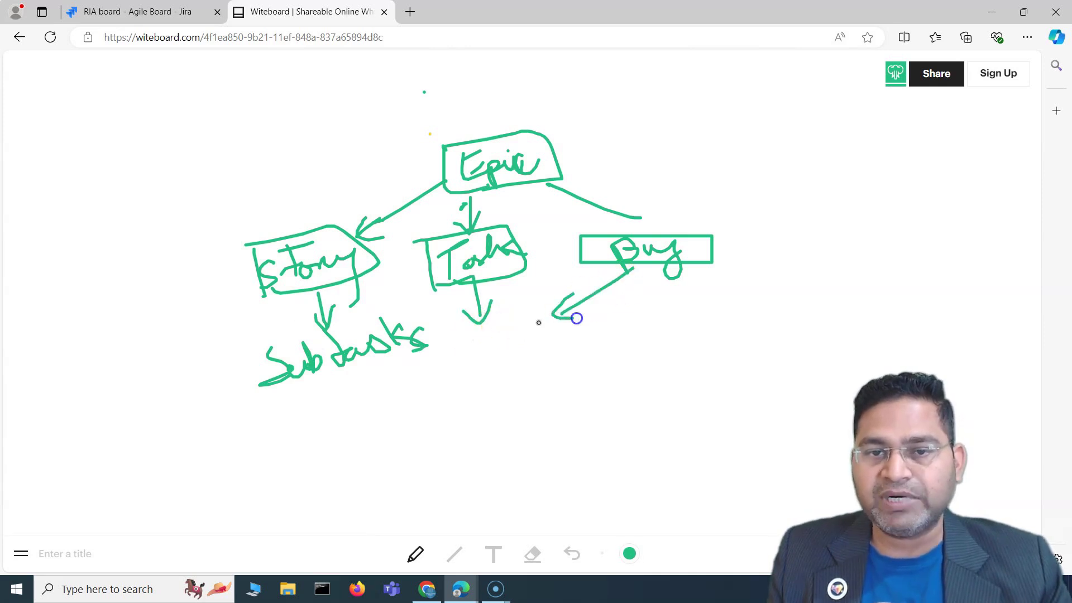
- Frame Story, Task and Bug in one large rectangle and write a double-underlined "Scrum" at its upper right
mouse_move(642, 111)
mouse_down()
mouse_move(567, 103)
mouse_move(187, 338)
mouse_move(722, 352)
mouse_move(634, 118)
mouse_up()
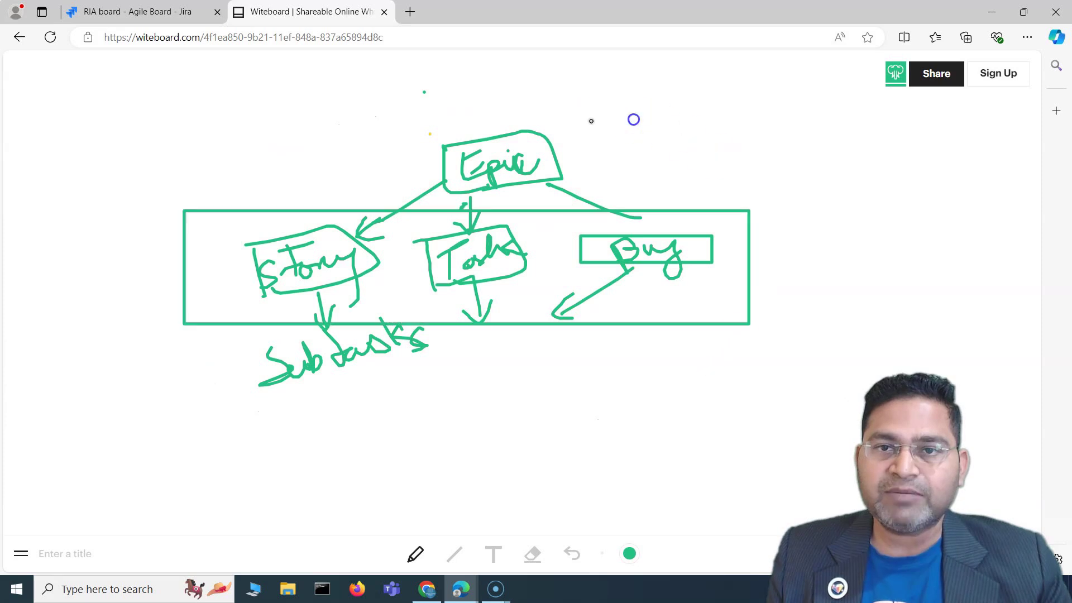
mouse_move(746, 138)
mouse_down()
mouse_move(737, 180)
mouse_move(860, 156)
mouse_up()
drag(751, 205, 835, 177)
drag(779, 209, 827, 190)
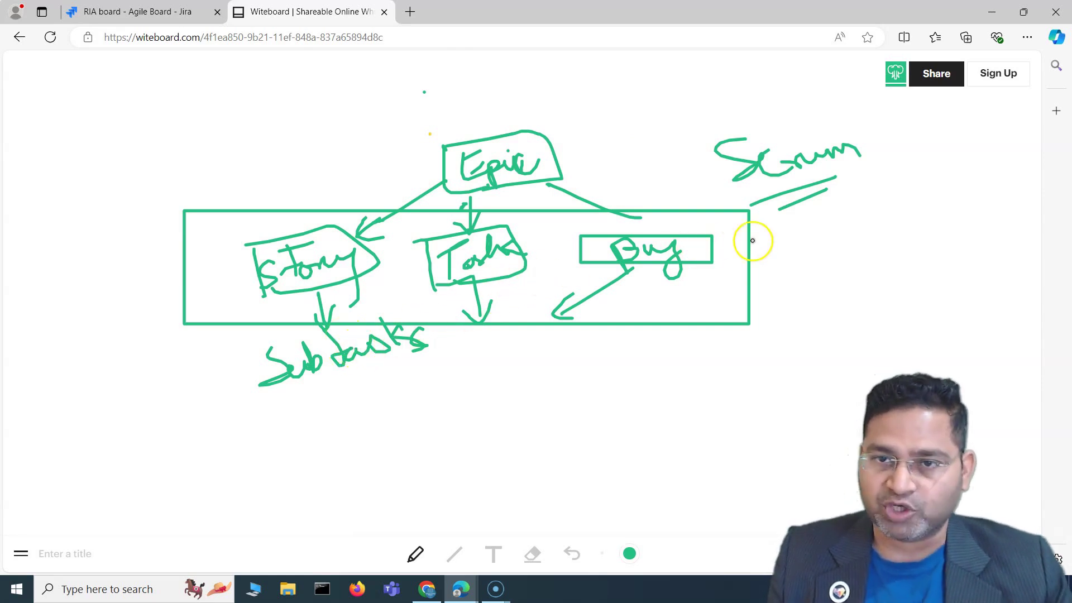
- Write "HR" and "Marketing" below Scrum and draw an arrow pointing up and out of the Epic box
mouse_move(825, 224)
mouse_down()
mouse_move(821, 261)
mouse_move(843, 242)
mouse_up()
drag(844, 223, 841, 259)
mouse_move(860, 226)
mouse_down()
mouse_move(859, 254)
mouse_move(883, 252)
mouse_up()
mouse_move(823, 323)
mouse_down()
mouse_move(823, 291)
mouse_move(854, 304)
mouse_move(930, 279)
mouse_move(943, 287)
mouse_move(977, 257)
mouse_up()
drag(482, 139, 525, 119)
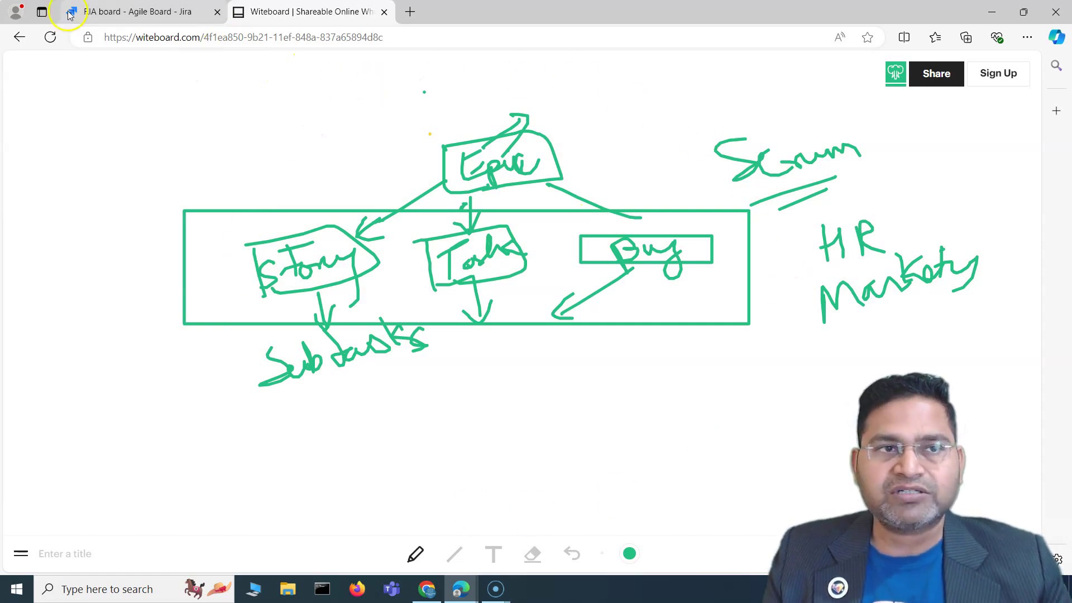
- Switch back to the RIA board in Jira
click(132, 16)
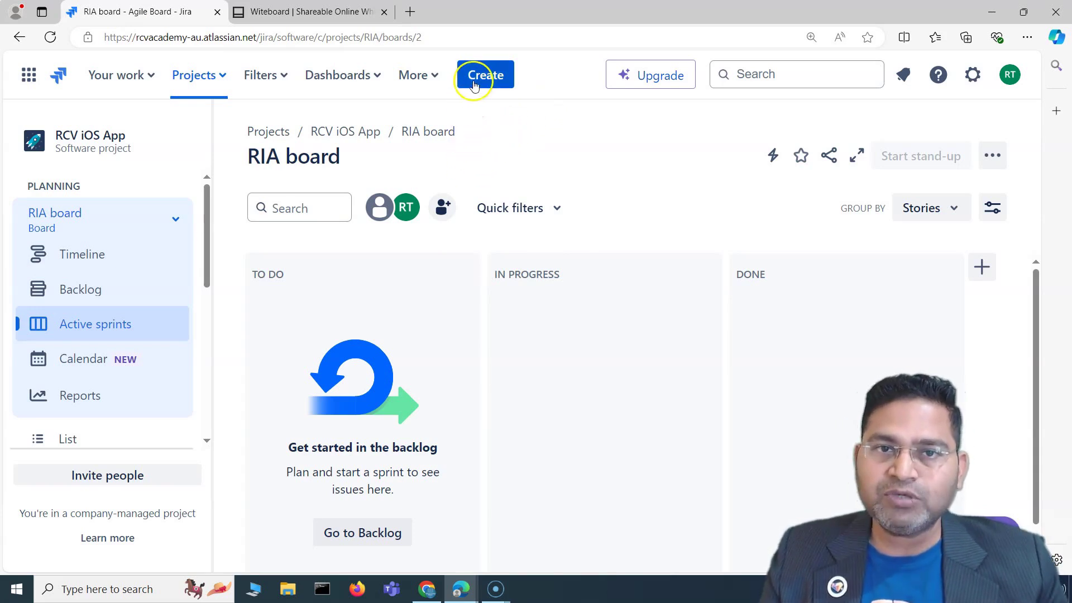
key(ctrl+plus)
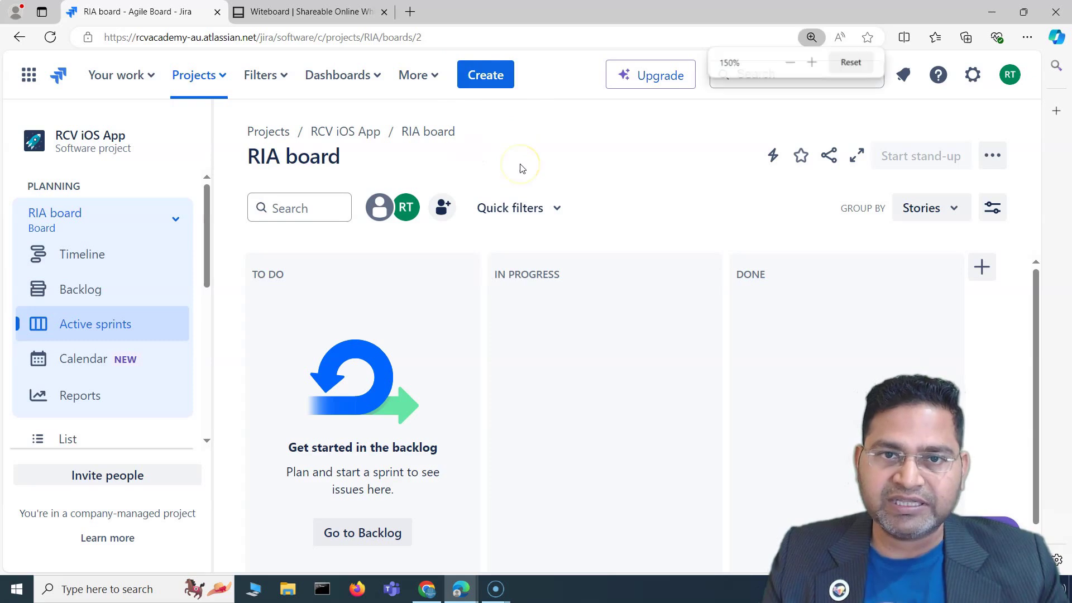
key(ctrl+plus)
click(379, 81)
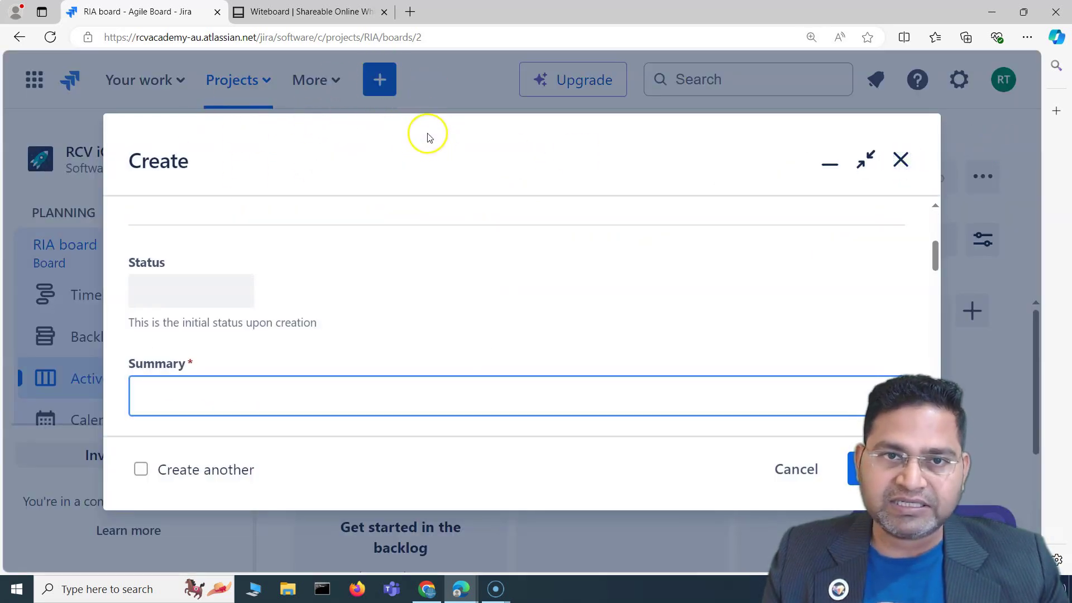
key(Escape)
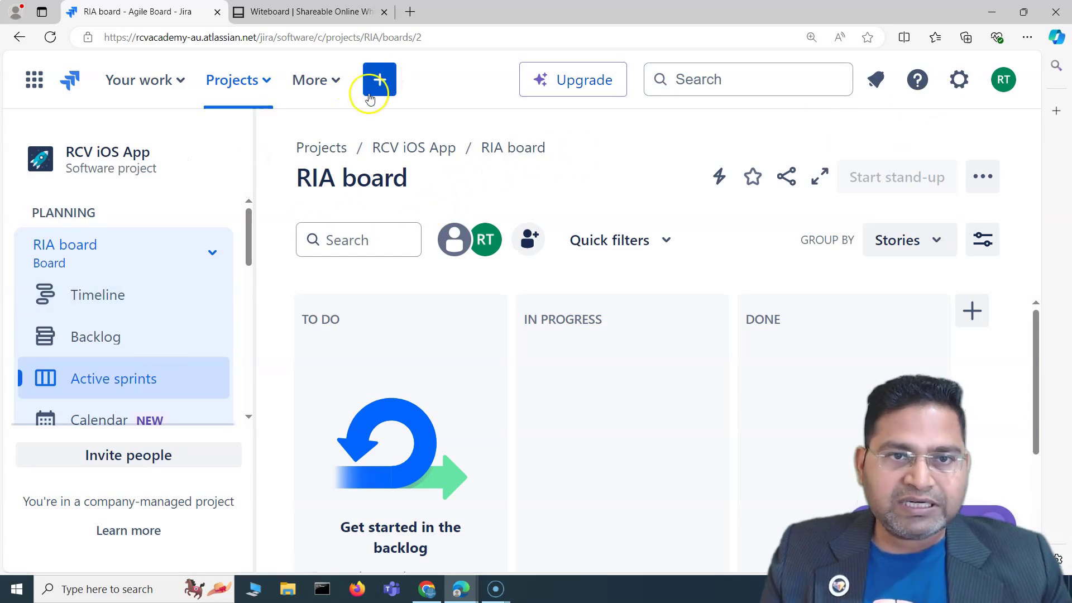
key(ctrl+minus)
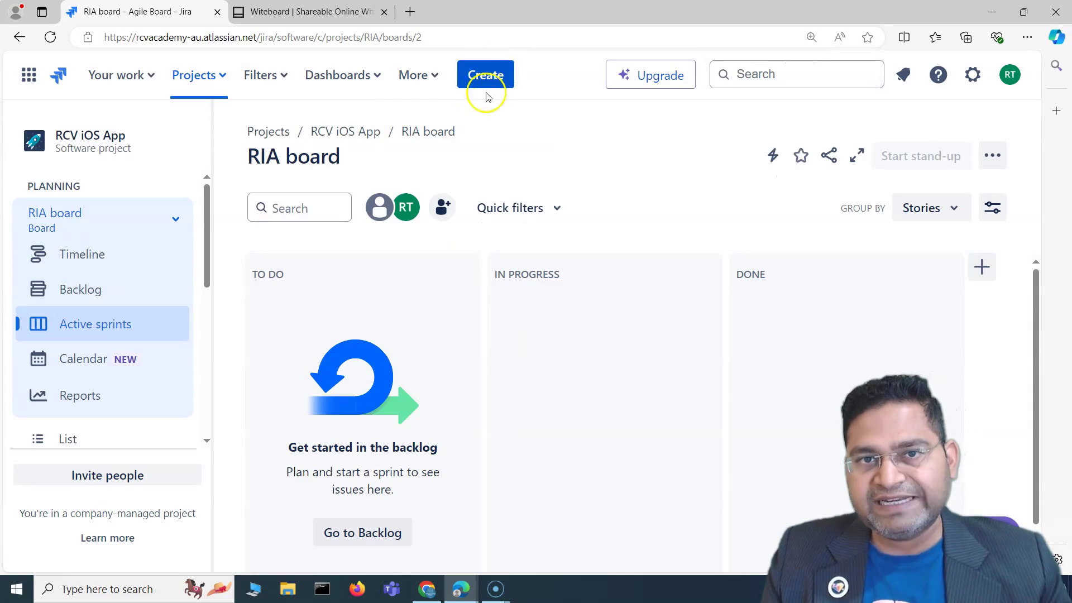
- Start a new issue of type Epic, keeping RCV iOS App (RIA) as its project
click(463, 81)
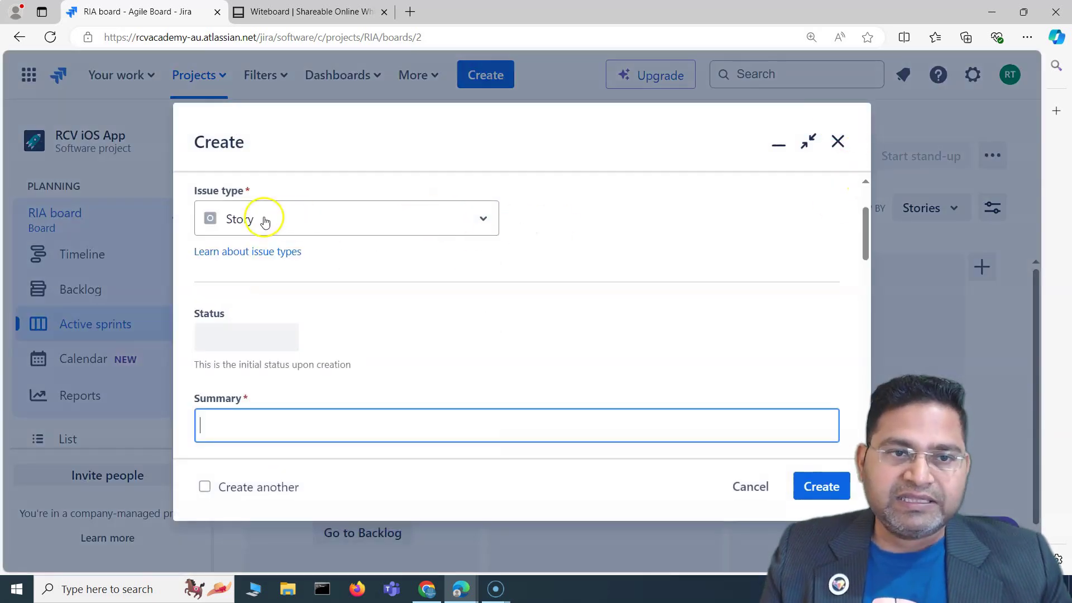
click(265, 220)
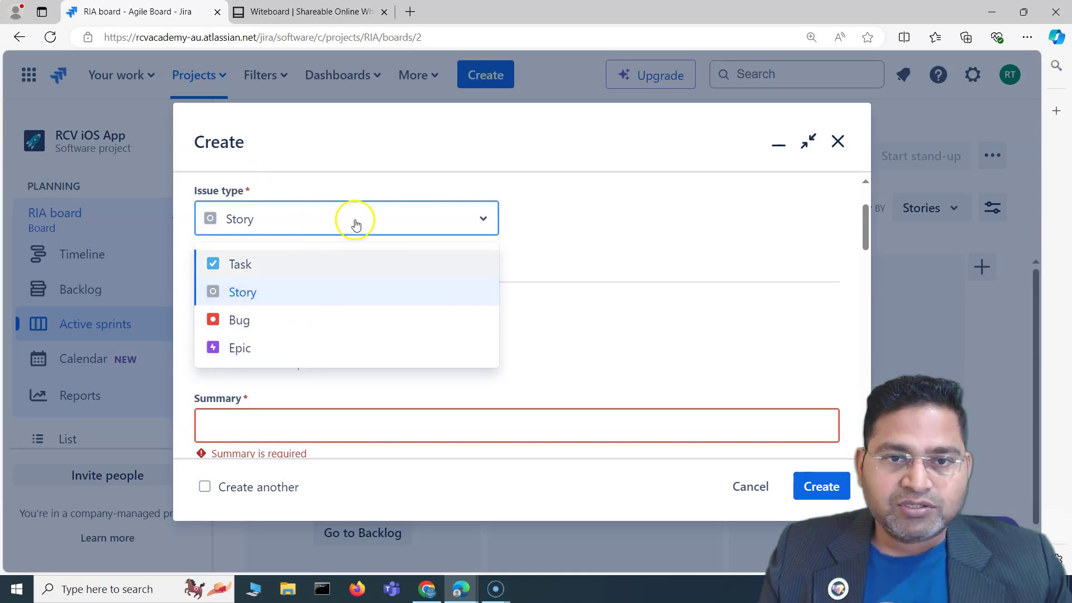
click(255, 347)
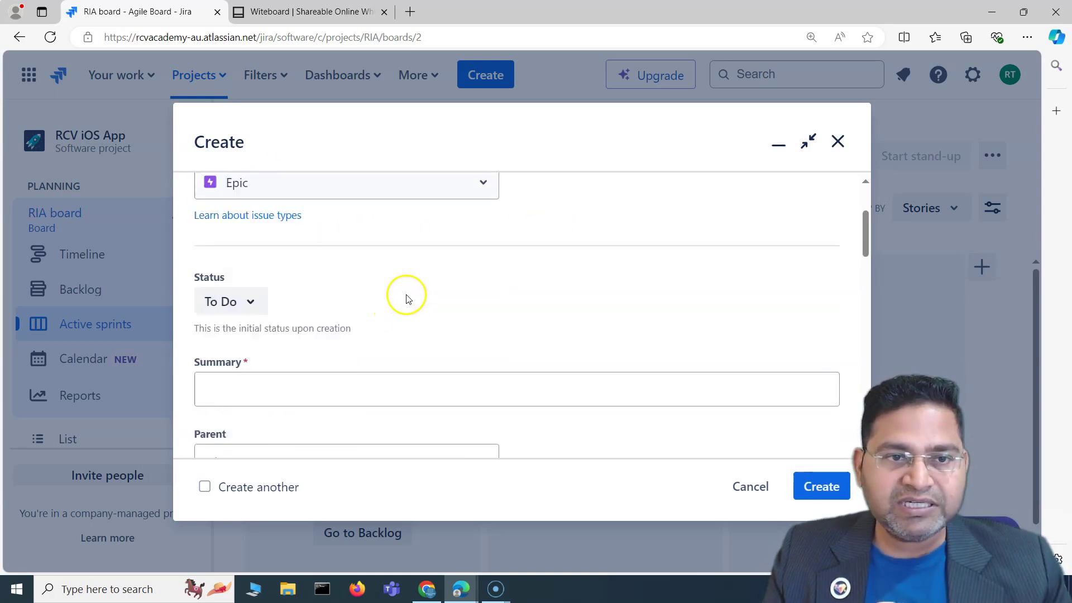
scroll(404, 296, up, 3)
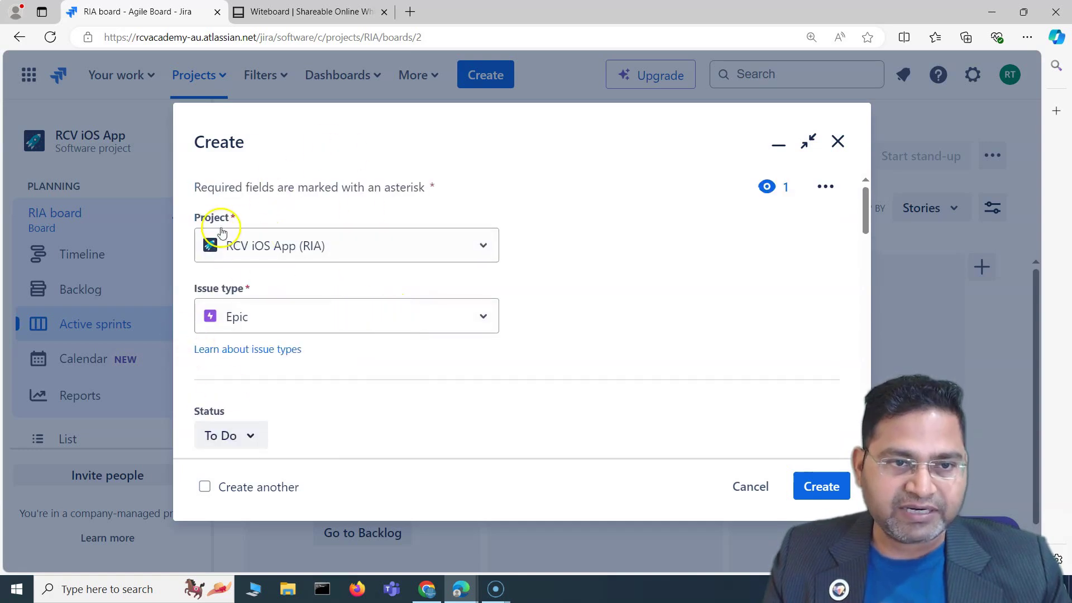
click(305, 251)
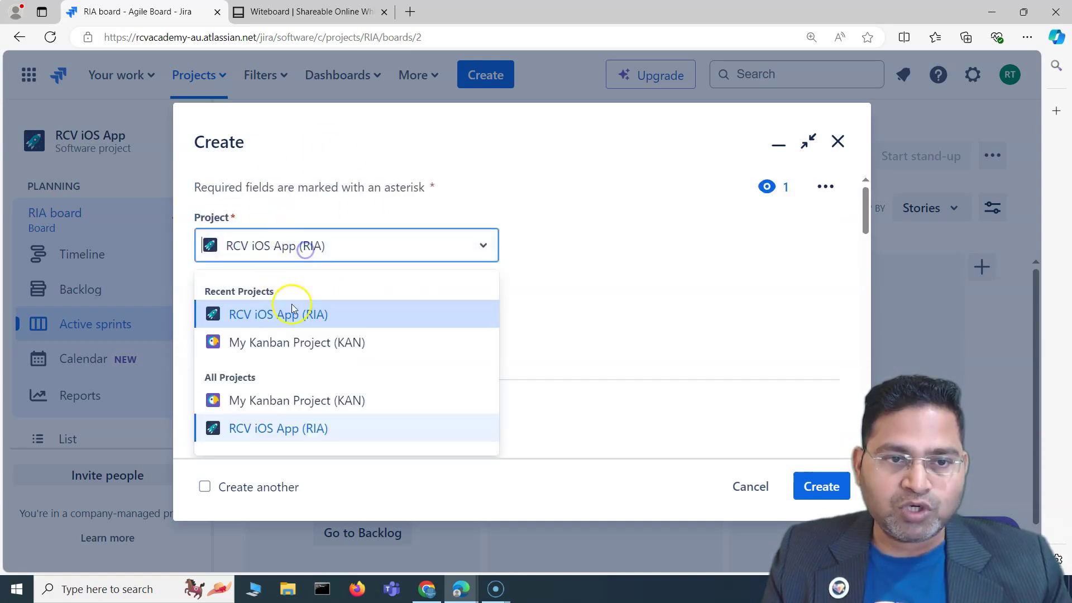
click(282, 242)
scroll(340, 424, down, 3)
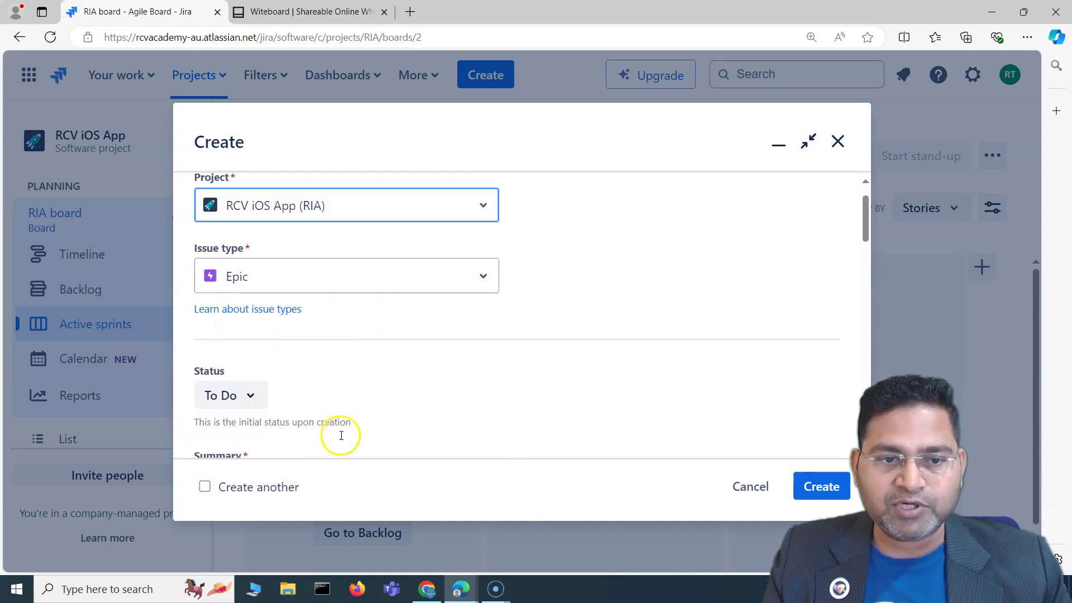
scroll(391, 335, up, 1)
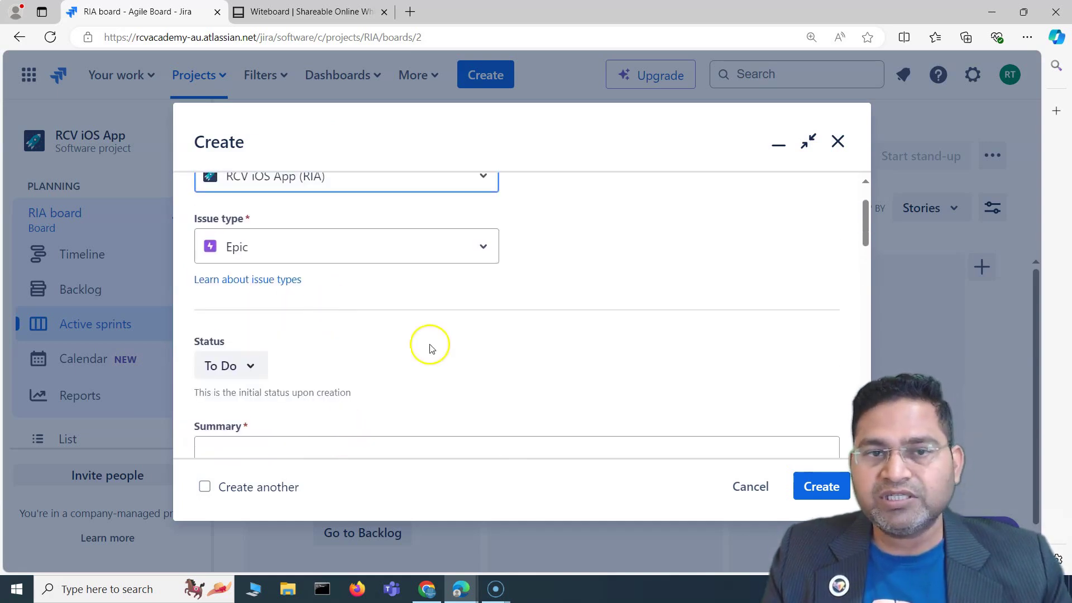
- Examine the epic form's fields, including status, summary, reporter, team, labels and attachment, and the available priority levels
scroll(431, 351, down, 3)
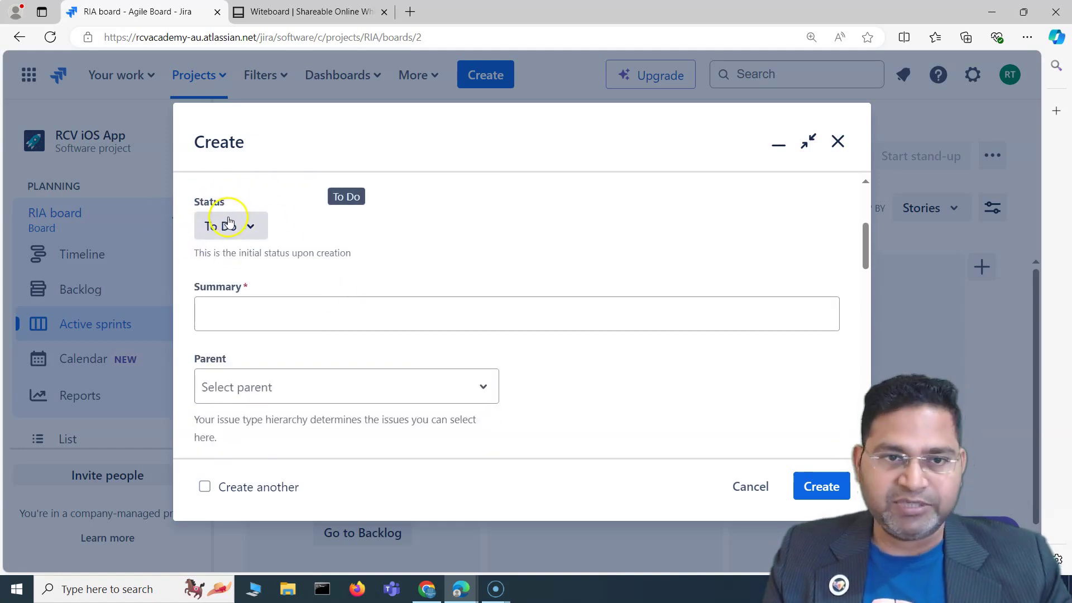
click(239, 307)
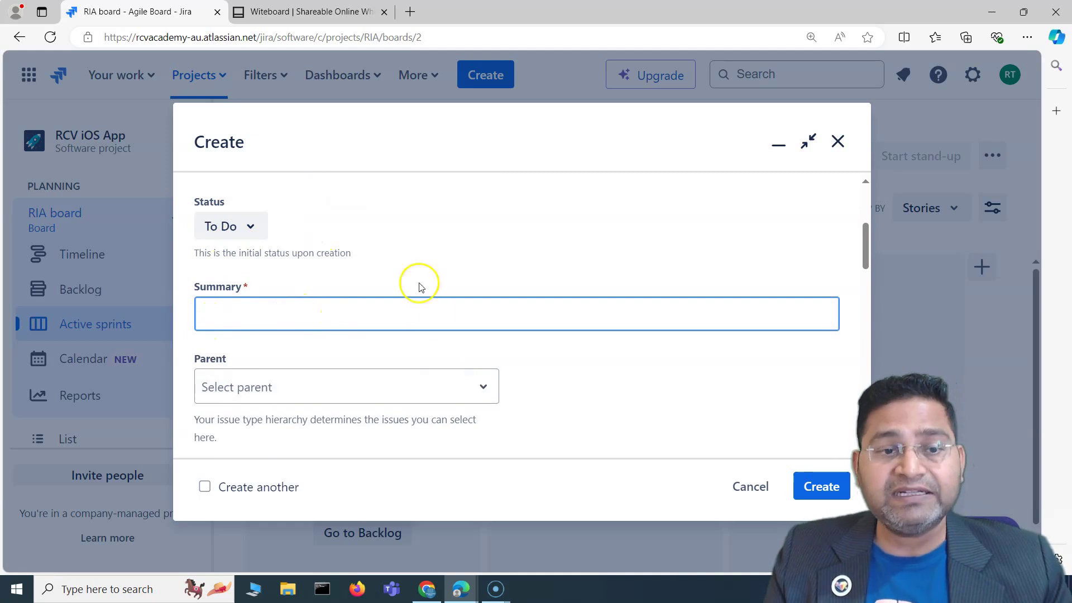
scroll(418, 354, down, 10)
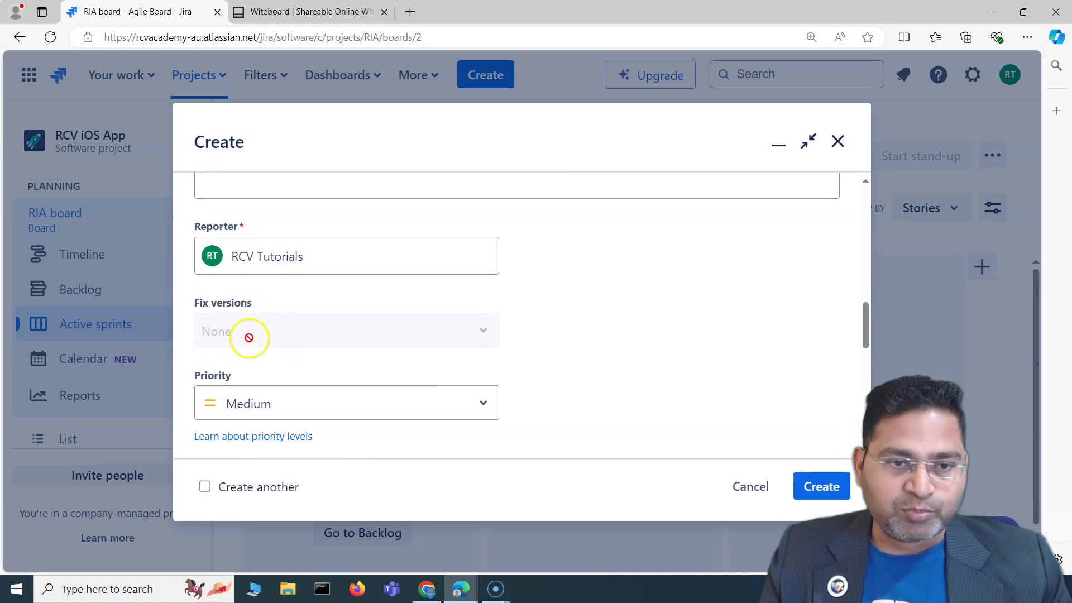
scroll(295, 413, down, 3)
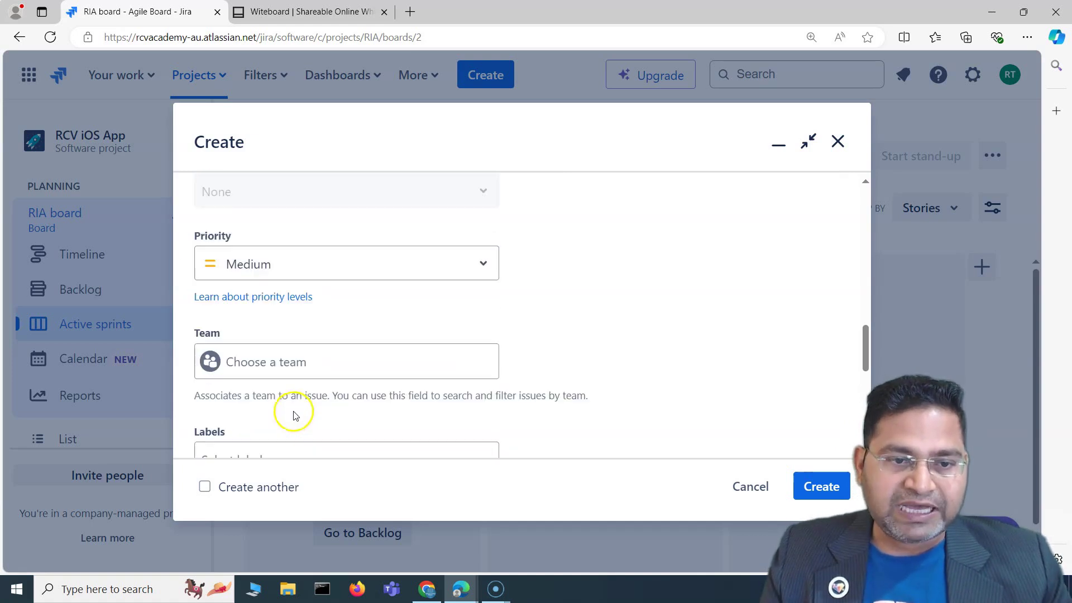
click(309, 261)
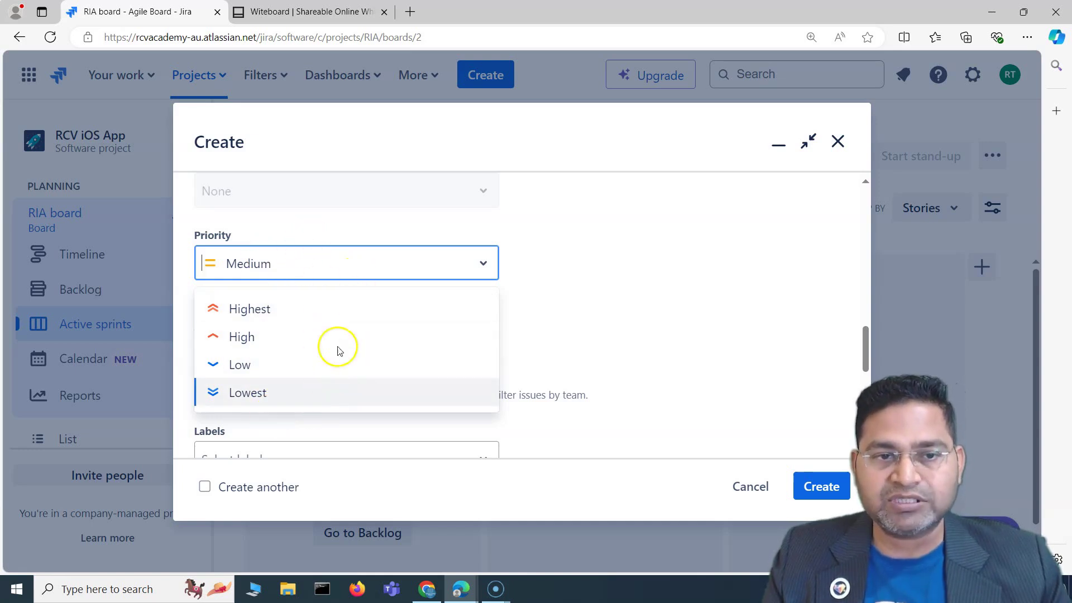
click(577, 320)
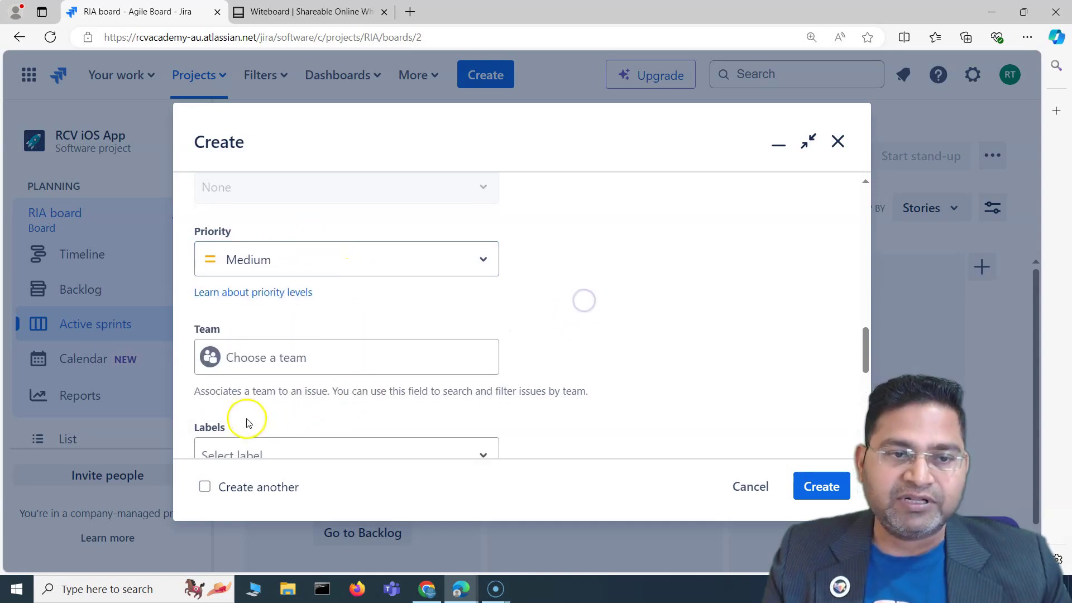
scroll(318, 280, down, 1)
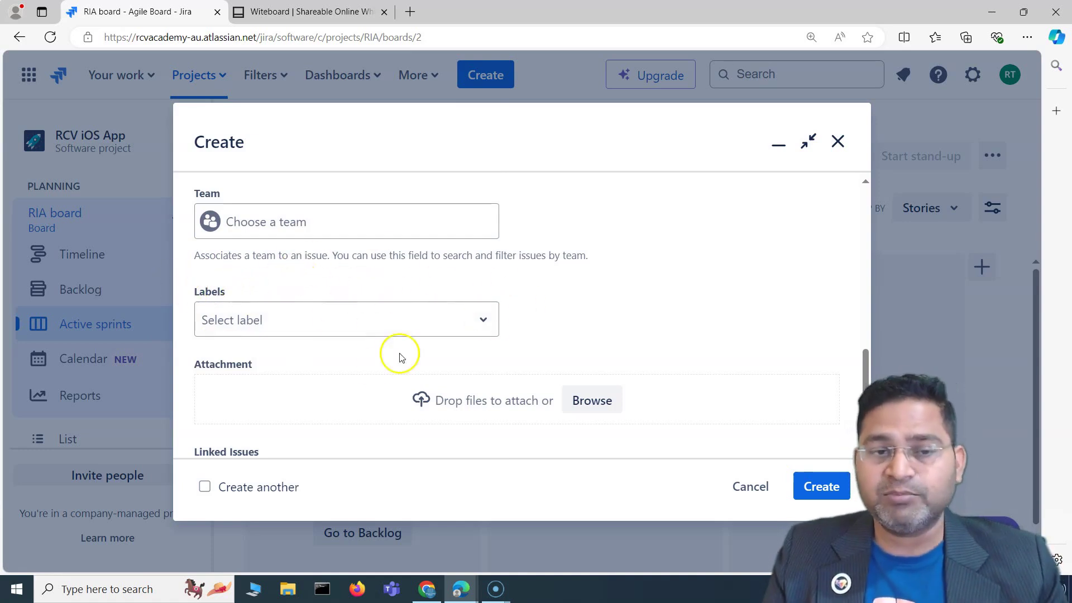
scroll(285, 380, down, 3)
scroll(370, 407, down, 1)
scroll(387, 426, up, 10)
scroll(389, 429, up, 1)
- Enter "iOS Payment Functionality" as the epic's summary
click(273, 352)
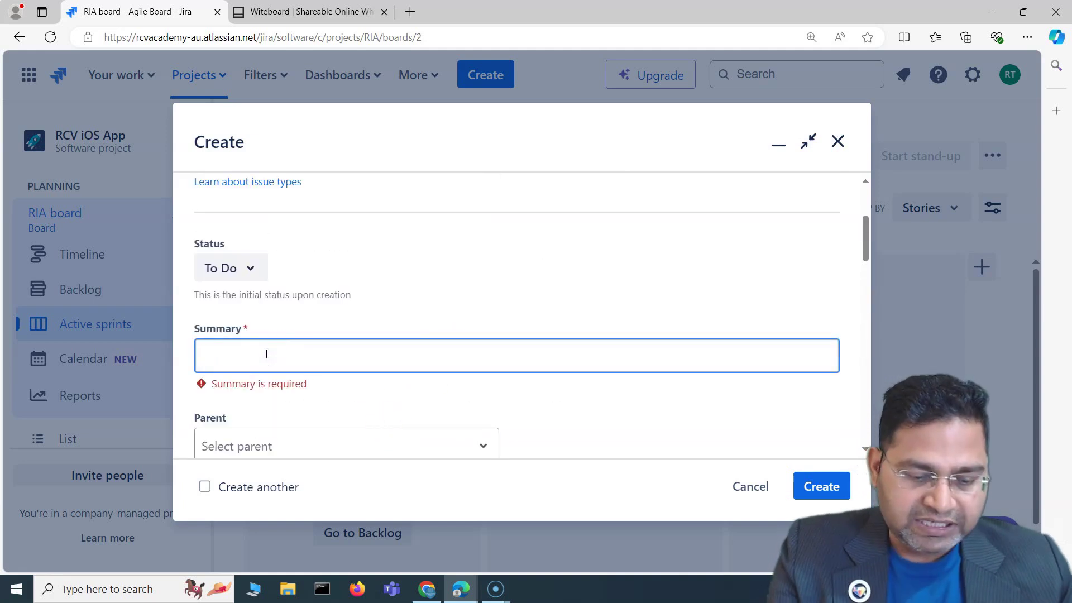
scroll(266, 354, up, 1)
scroll(282, 352, down, 3)
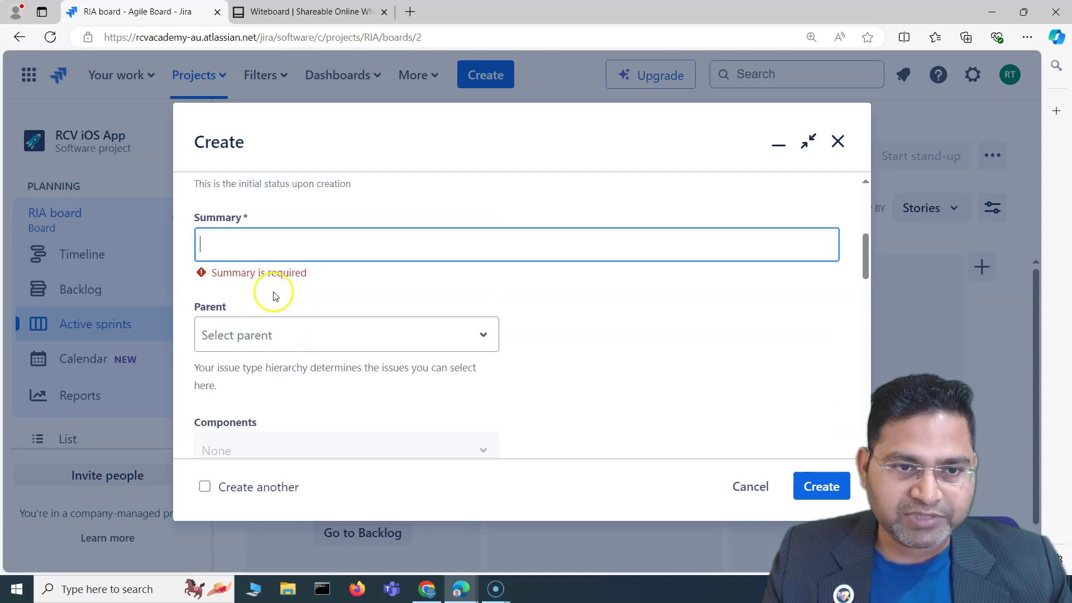
text(iOS)
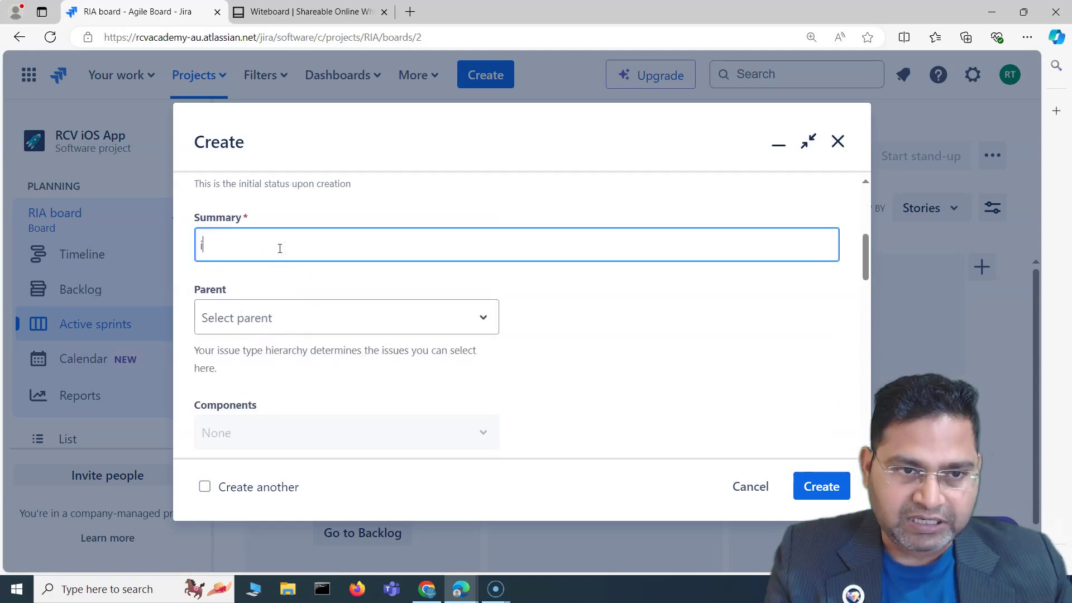
click(316, 261)
text(Payment Functionality)
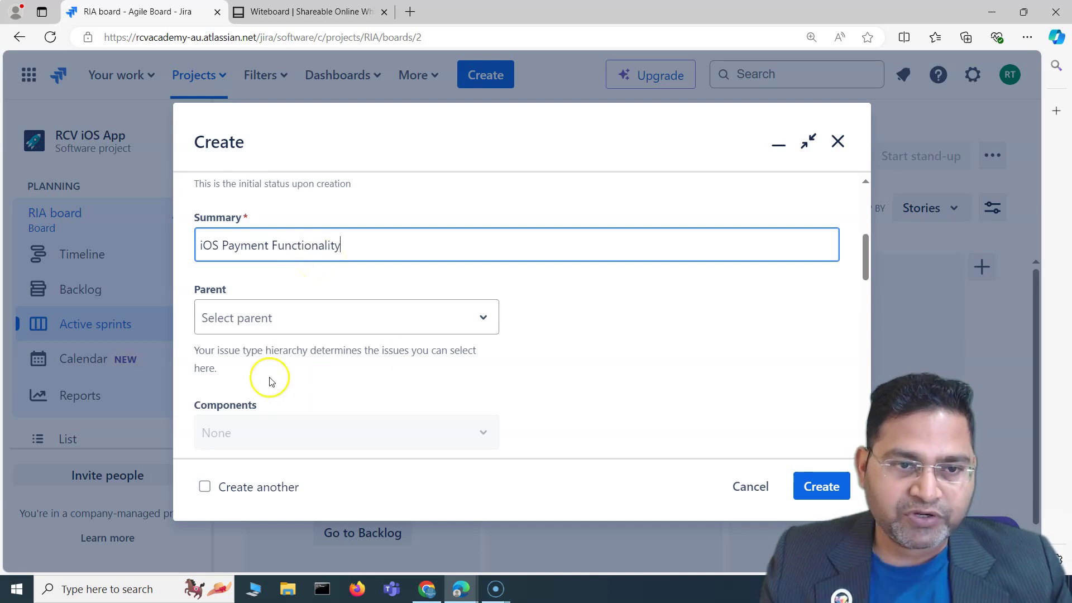
- Check which parent issues can be chosen for the epic, leaving the parent unset
click(270, 330)
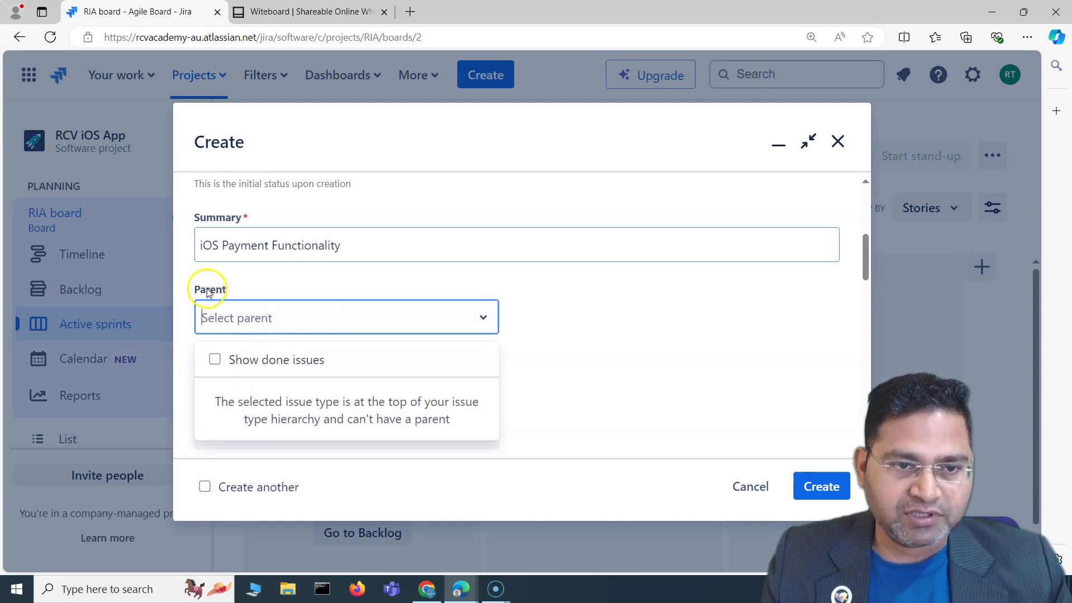
click(259, 278)
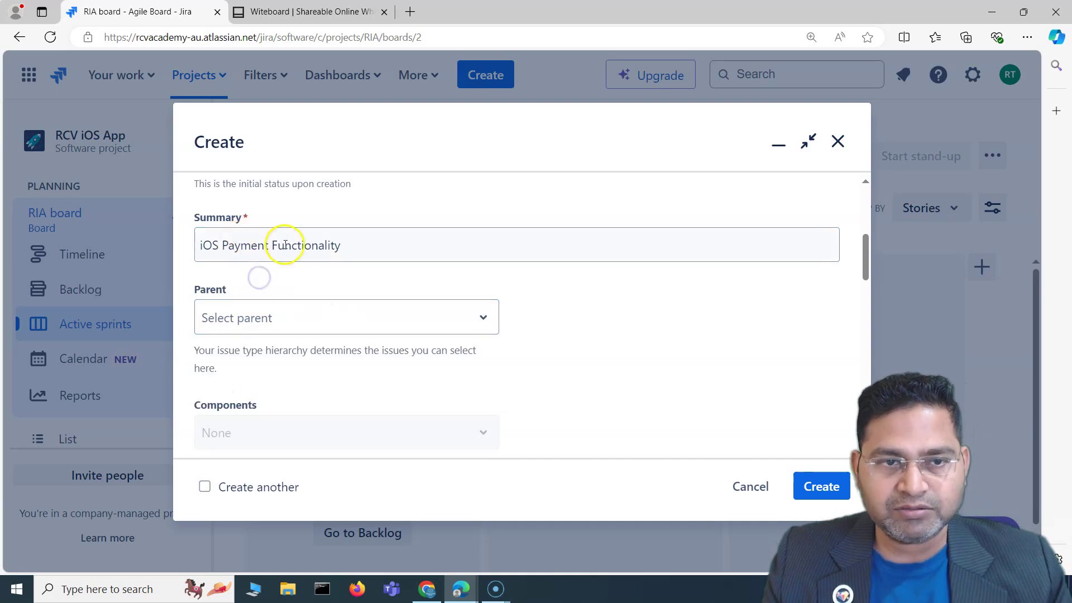
scroll(257, 279, up, 5)
scroll(301, 312, down, 5)
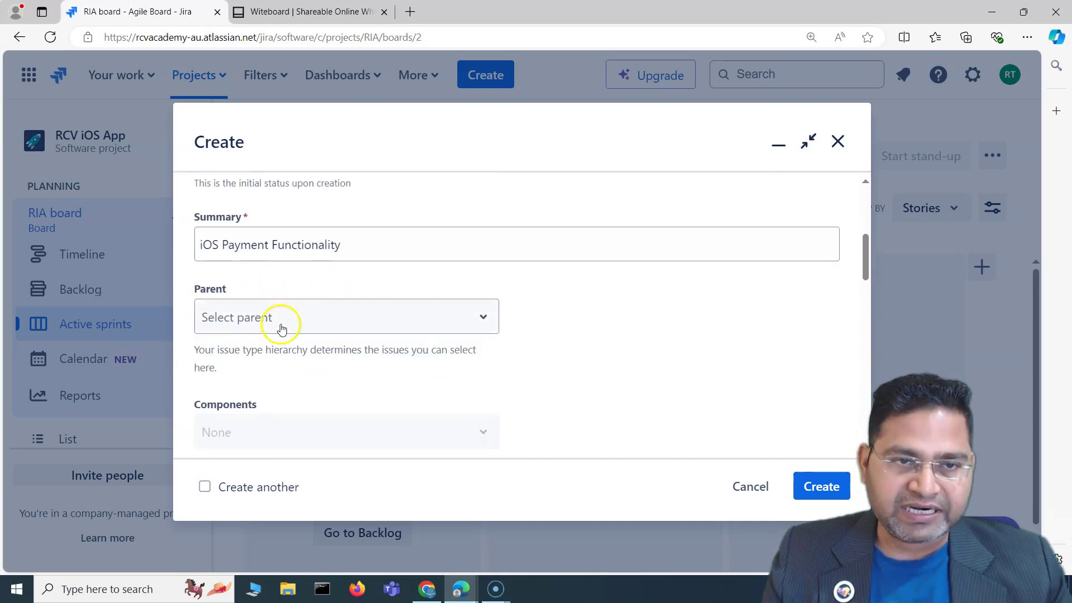
- Examine the epic form's issue type, status, parent, components, description, reporter and fix versions fields
scroll(618, 314, up, 3)
scroll(619, 313, up, 1)
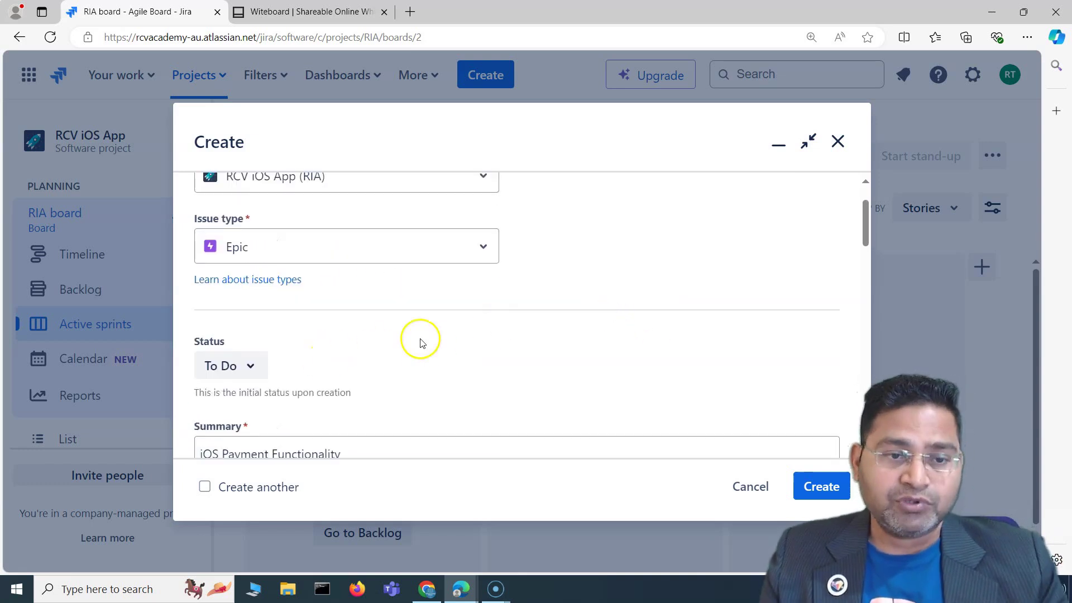
scroll(435, 316, down, 5)
mouse_move(251, 363)
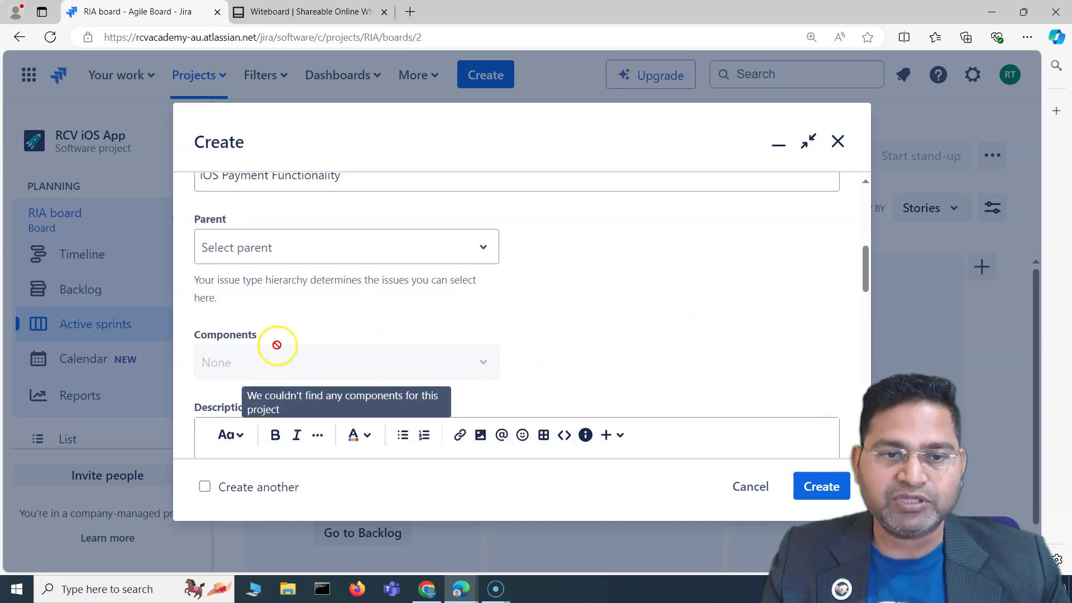
scroll(275, 343, down, 3)
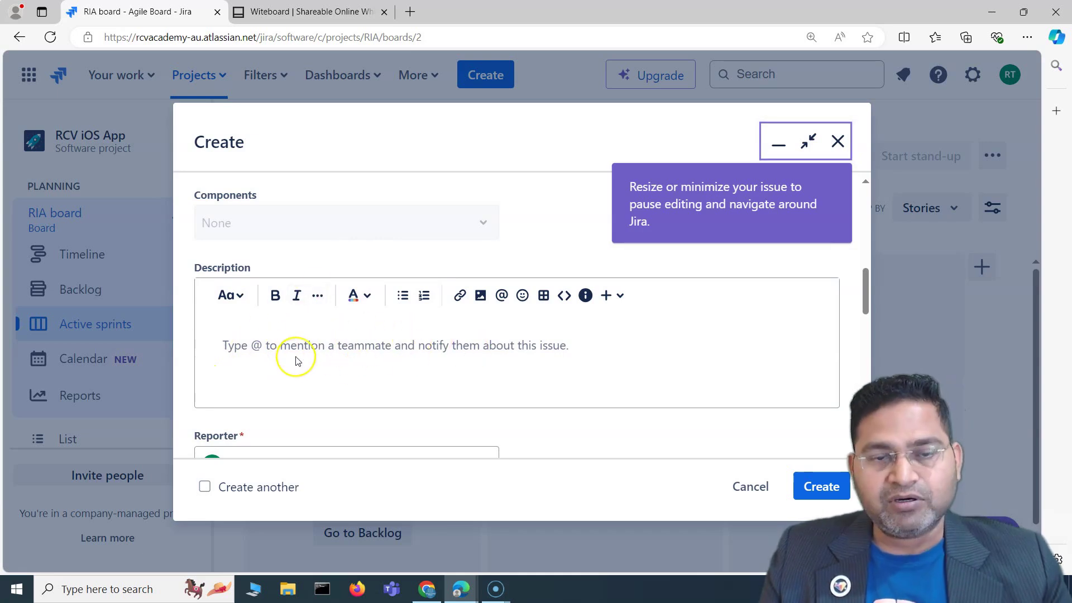
scroll(296, 361, down, 2)
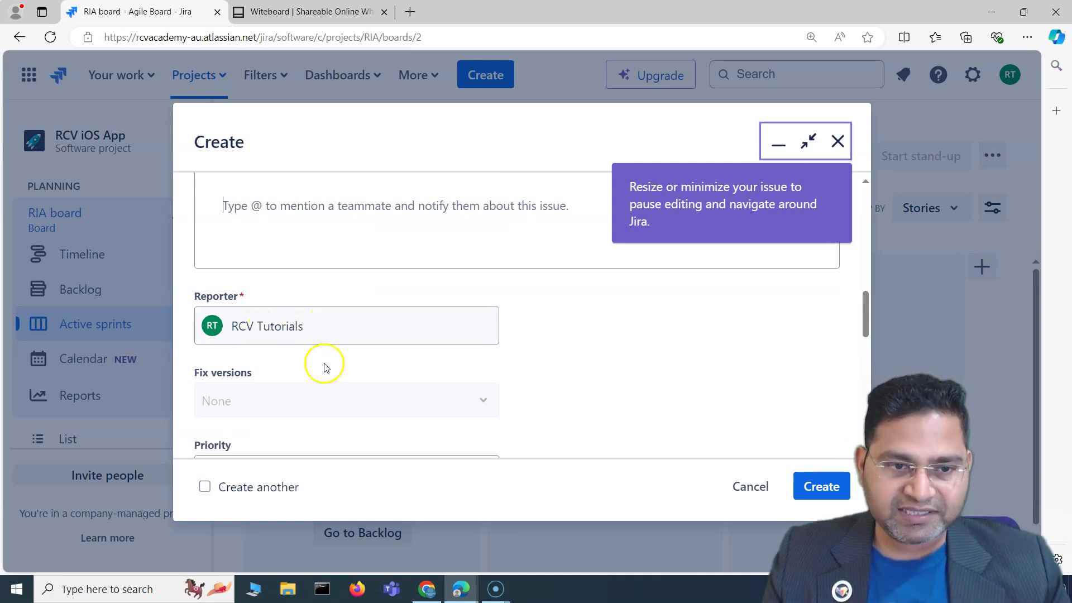
scroll(296, 363, down, 2)
mouse_move(232, 262)
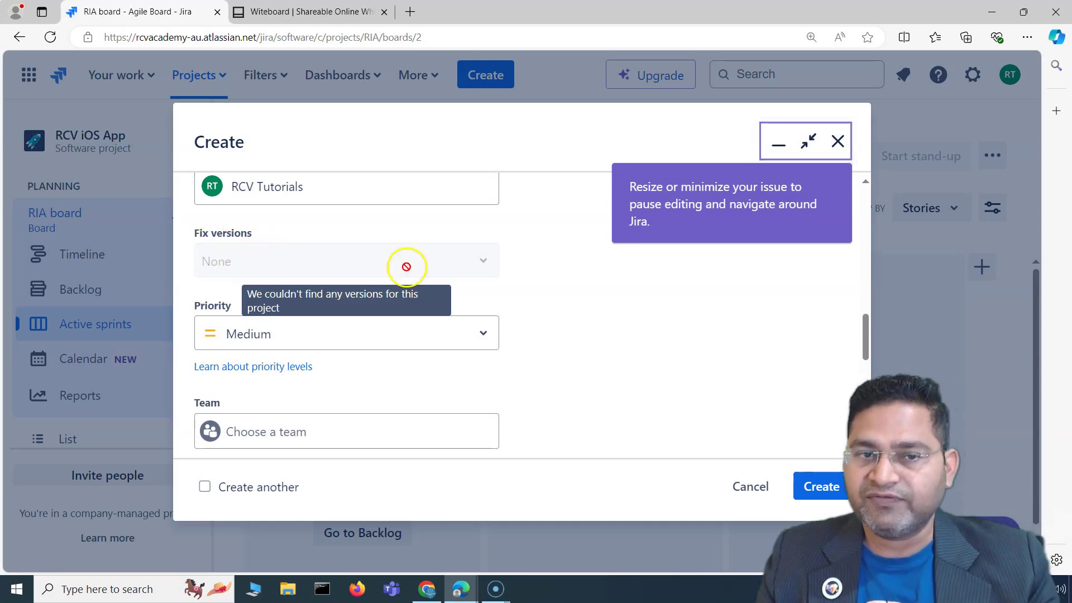
- Set the epic's priority to Highest
click(273, 333)
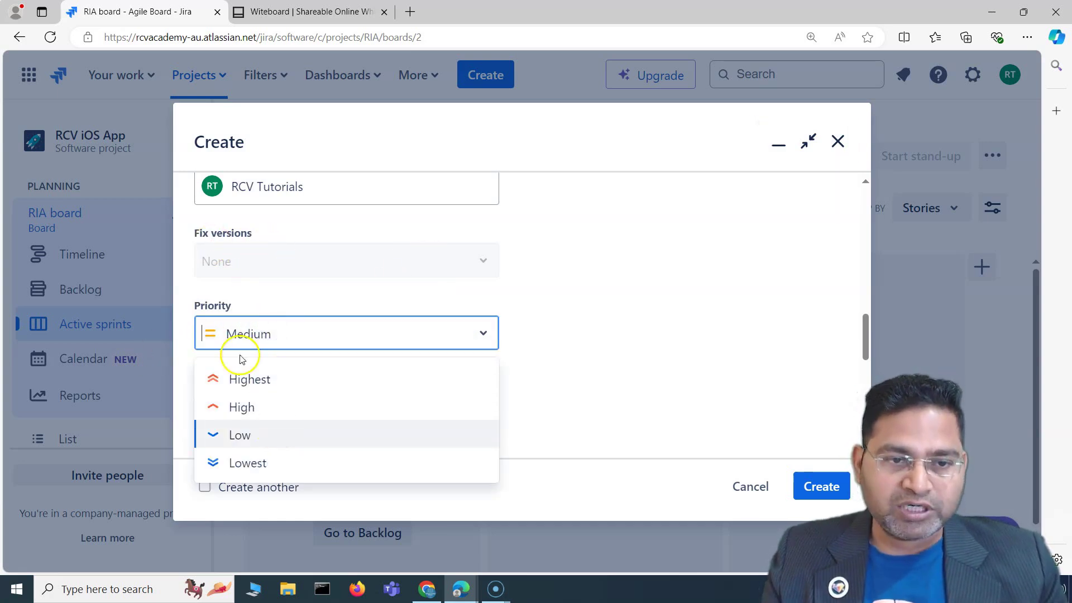
click(238, 384)
scroll(637, 311, down, 2)
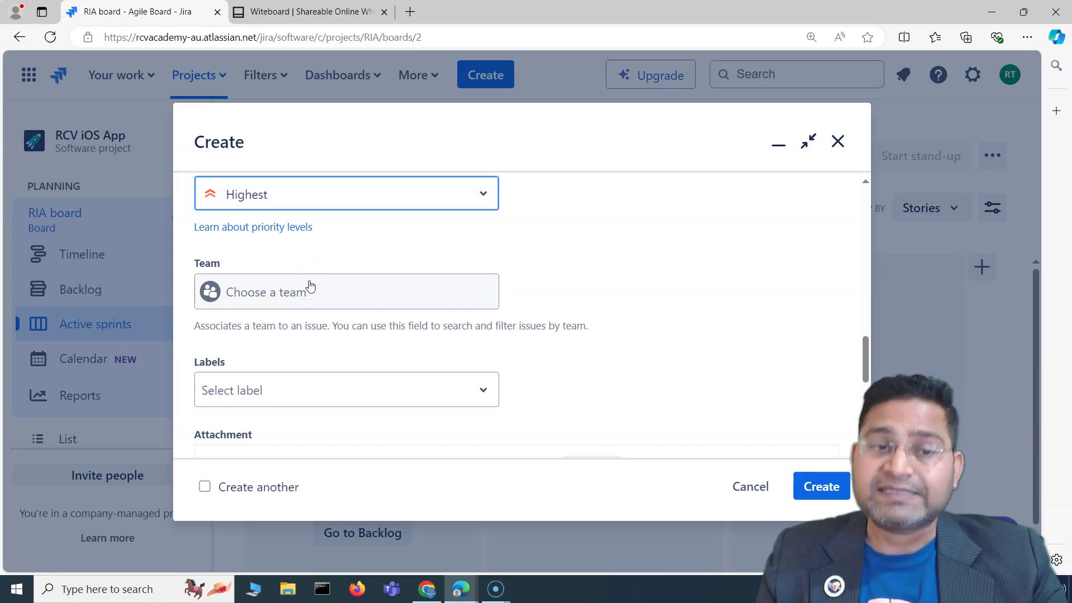
- Add a new label "iOS" to the epic
scroll(307, 329, down, 1)
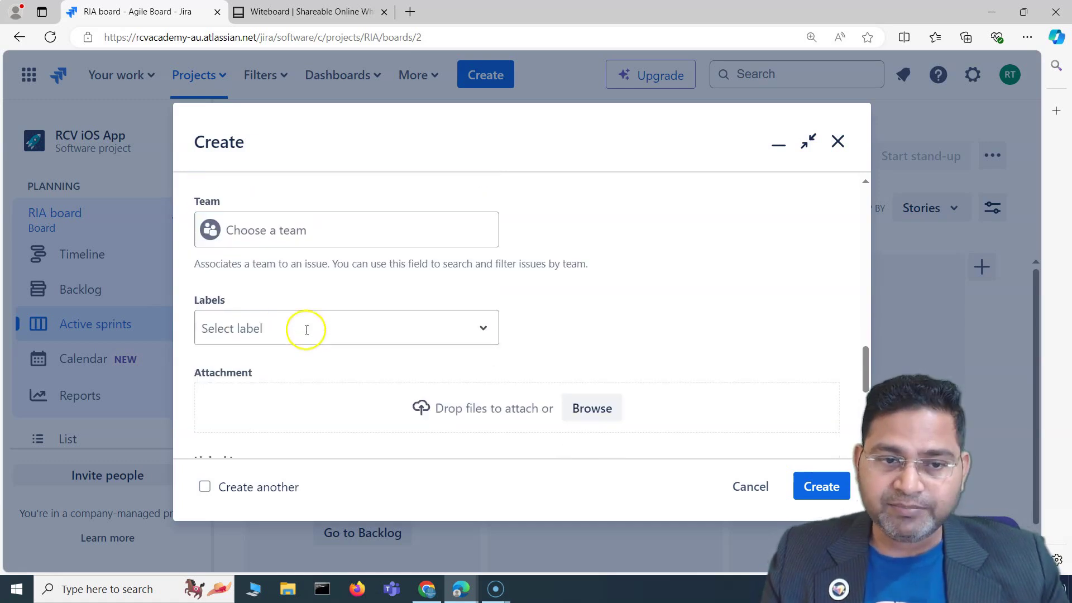
click(307, 329)
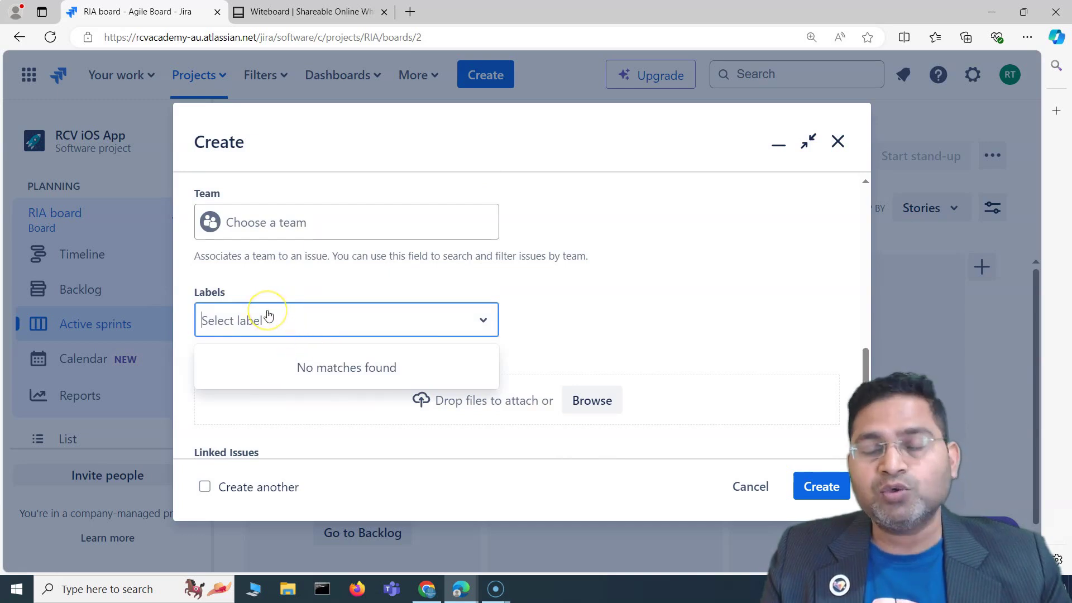
click(561, 302)
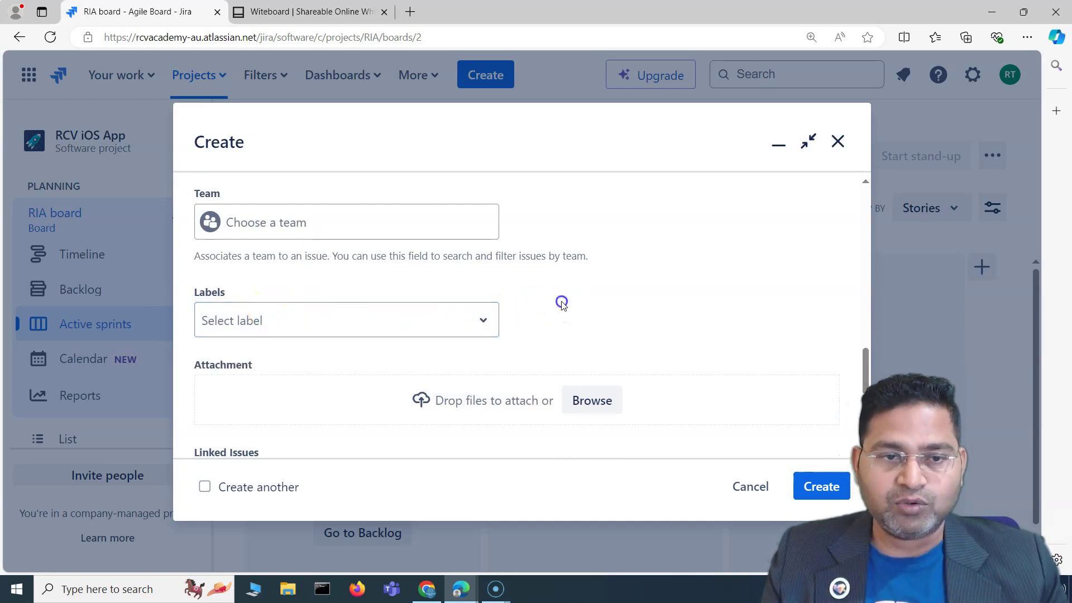
click(225, 326)
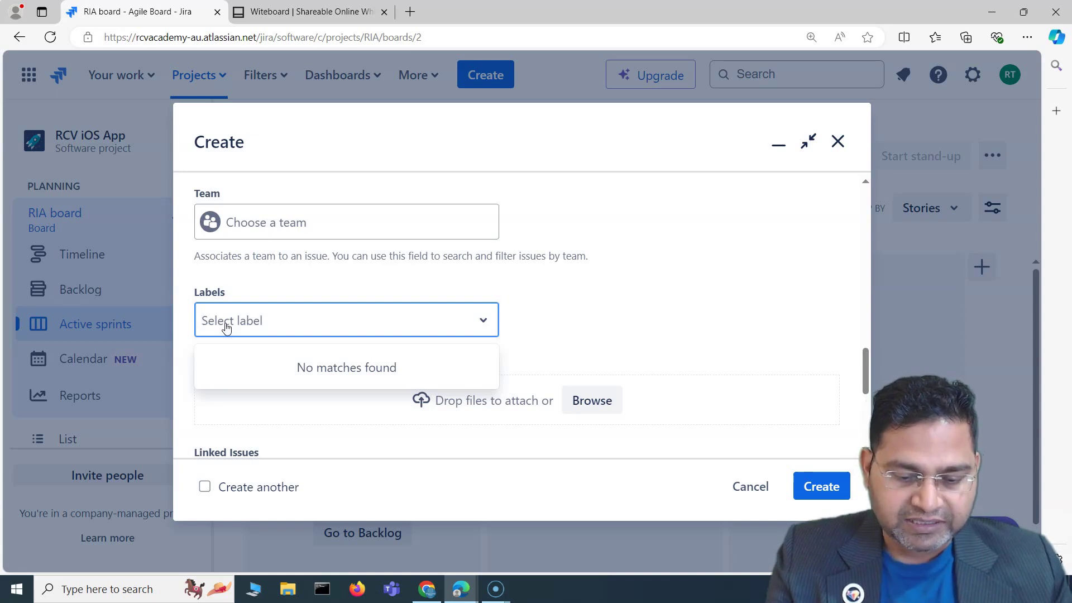
text(iO)
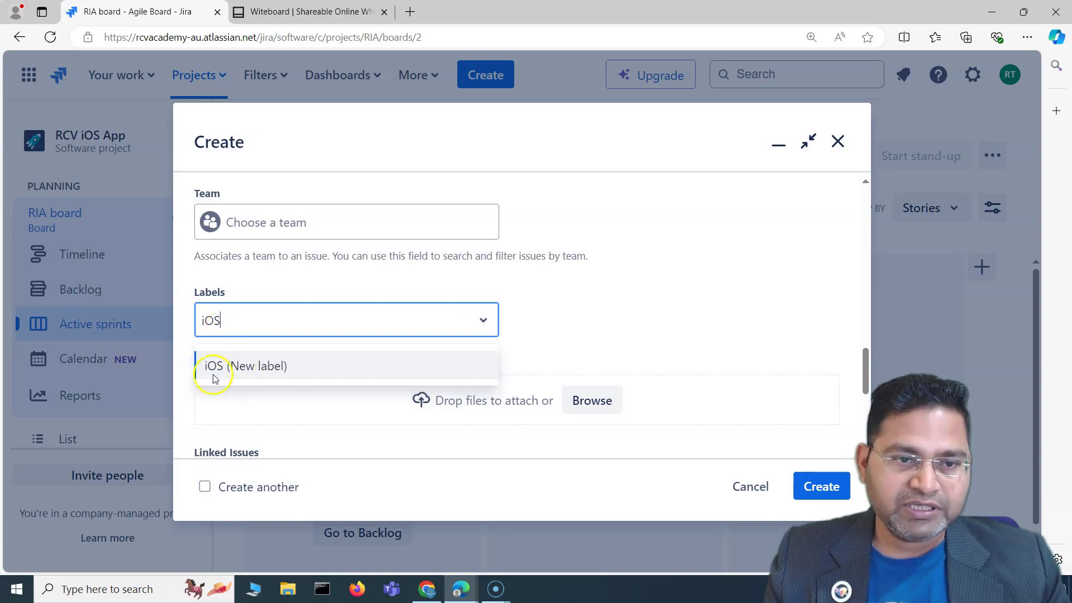
text(S)
click(256, 373)
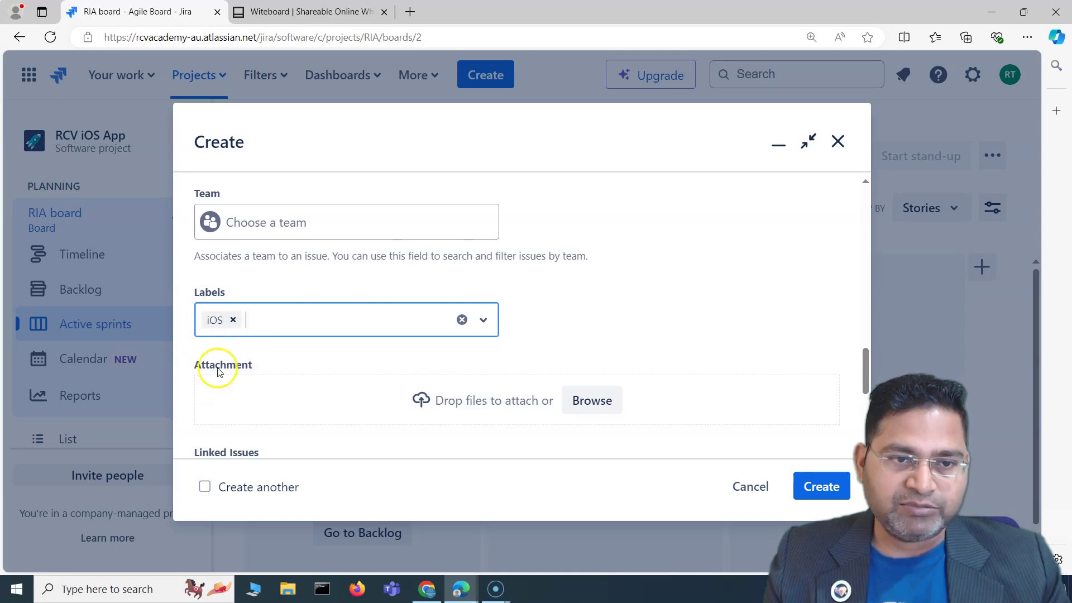
click(658, 279)
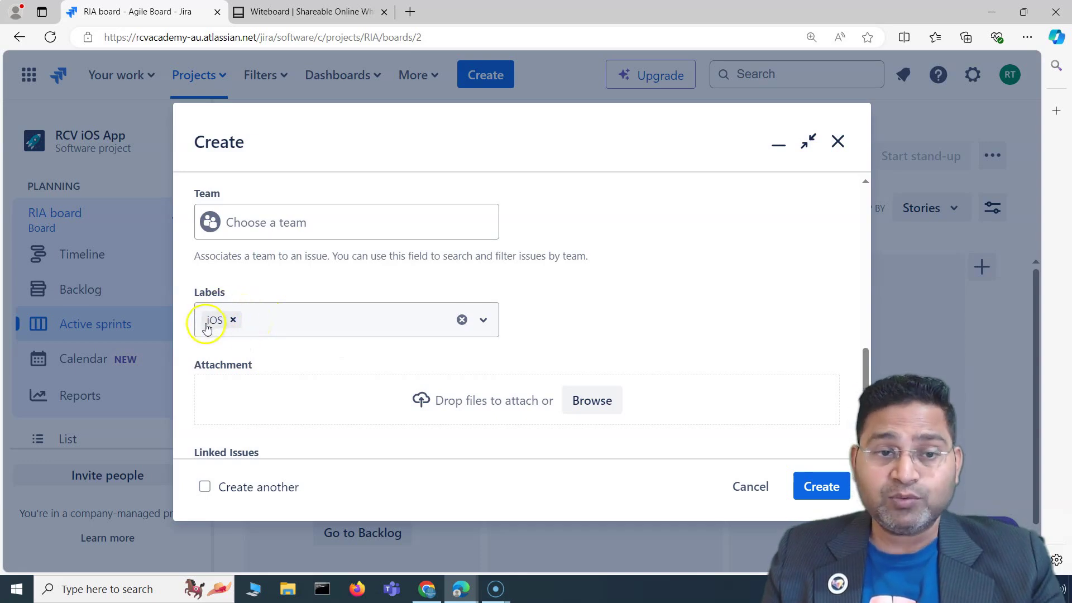
- Set the epic's linked issue relation to "relates to", leaving the linked issue itself unselected
scroll(293, 412, down, 3)
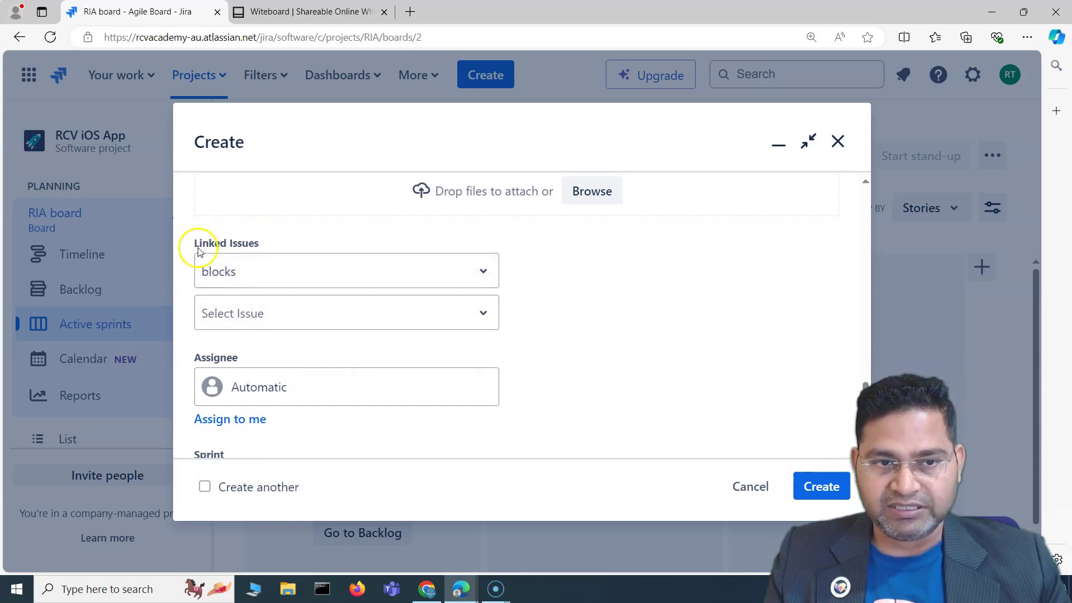
click(251, 279)
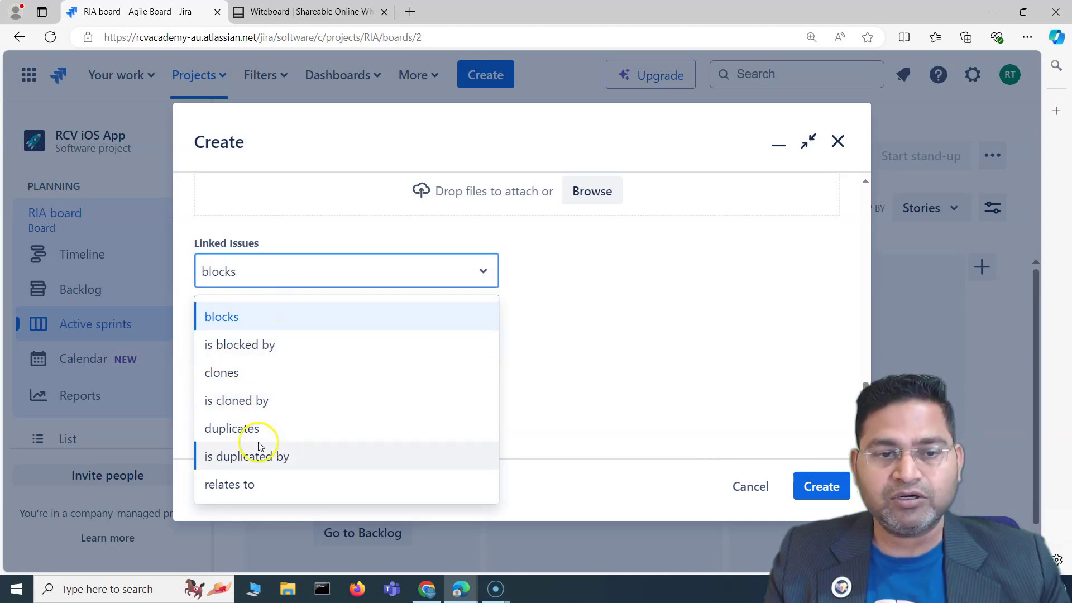
click(285, 486)
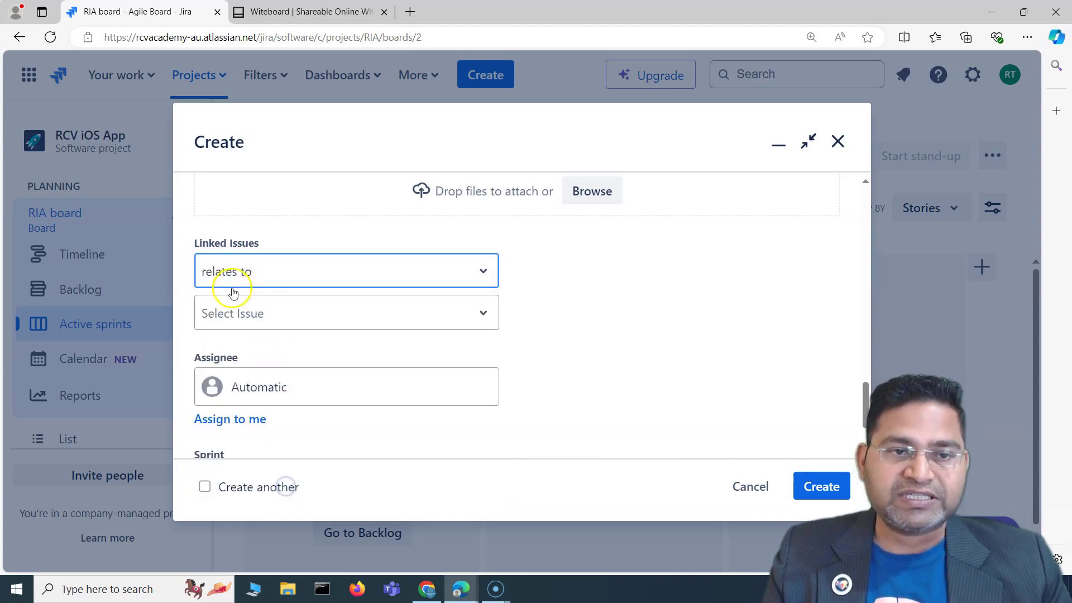
click(289, 316)
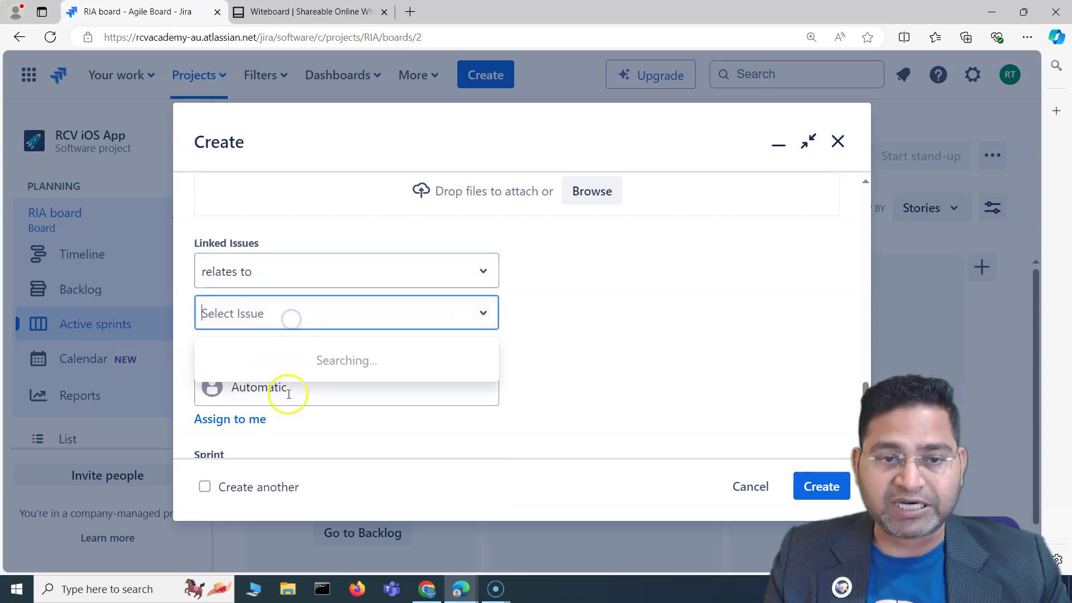
click(652, 341)
- Check the assignees and sprints available for the epic, leaving the assignee on Automatic and the sprint unset
scroll(291, 335, down, 2)
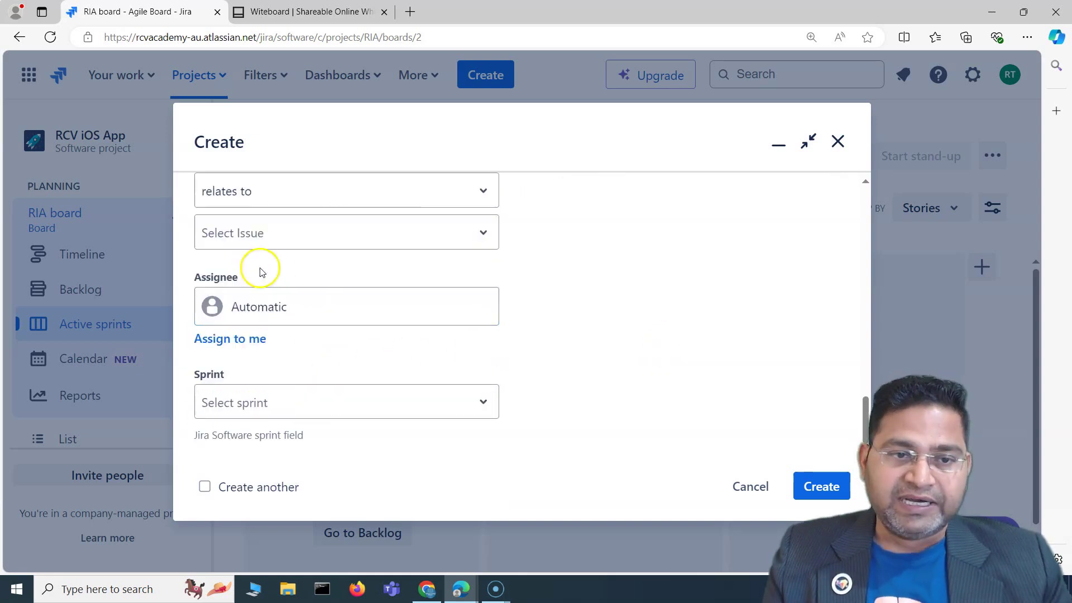
click(311, 308)
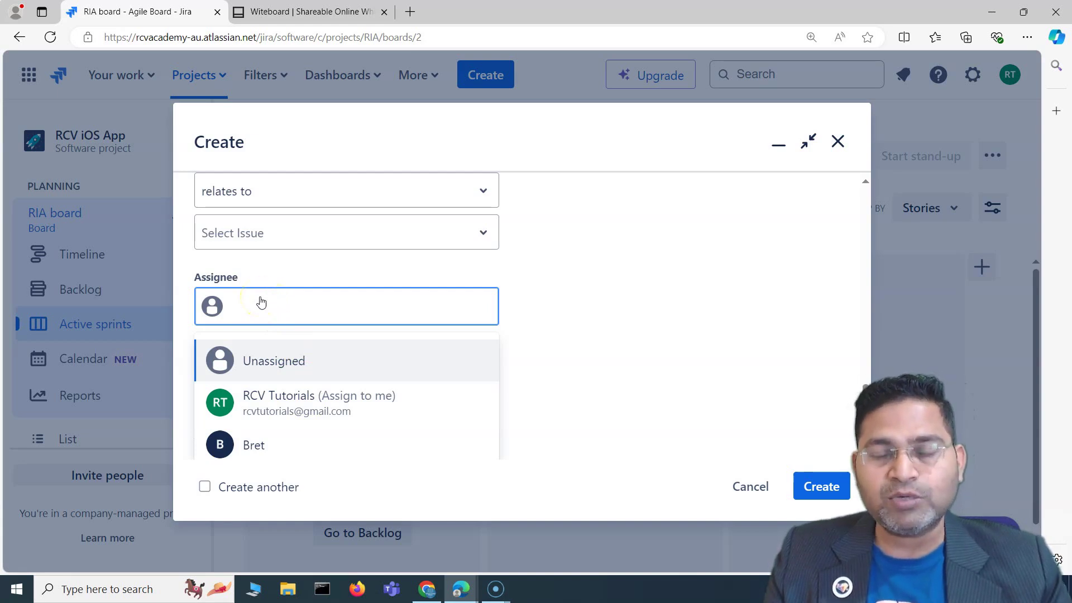
click(614, 300)
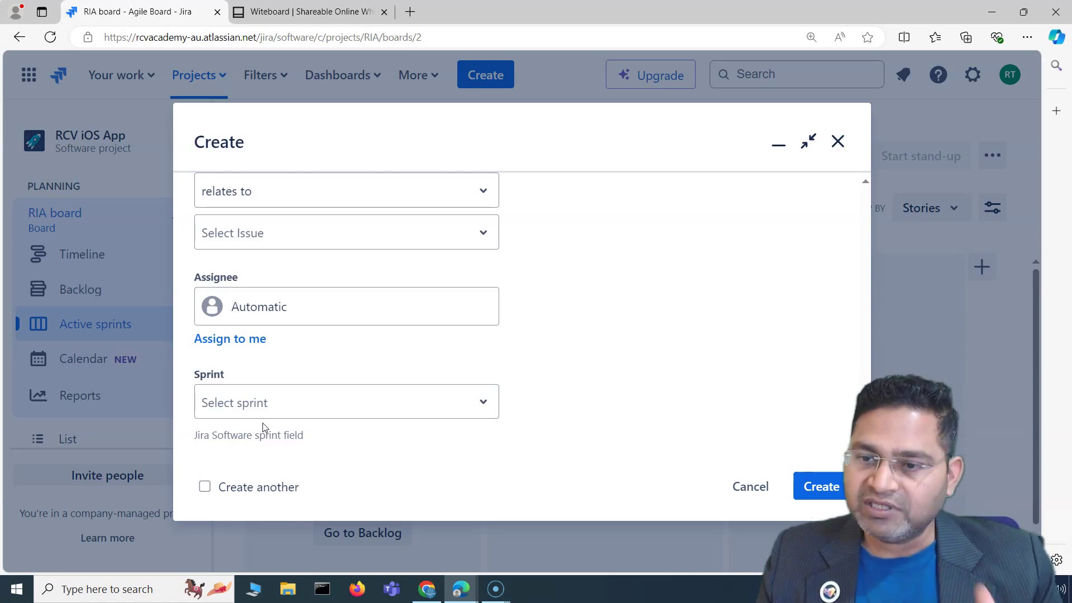
click(276, 412)
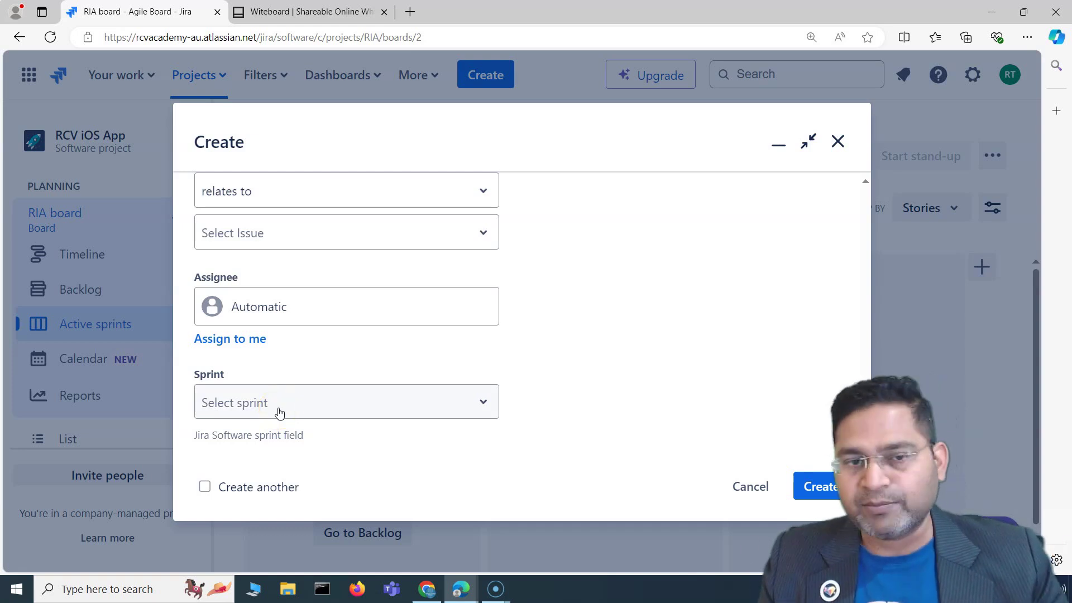
click(278, 411)
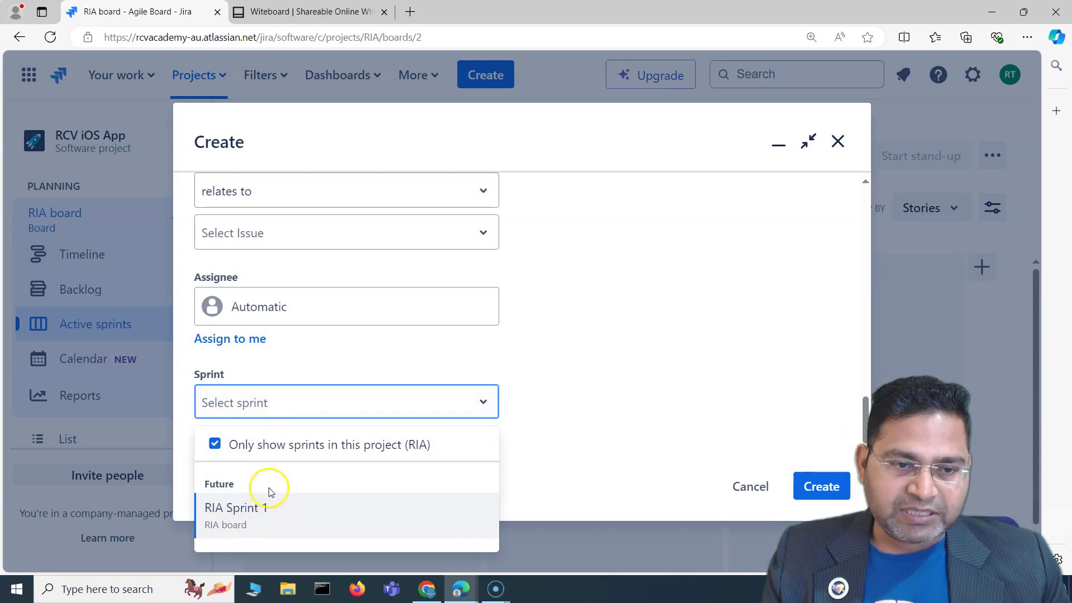
click(585, 375)
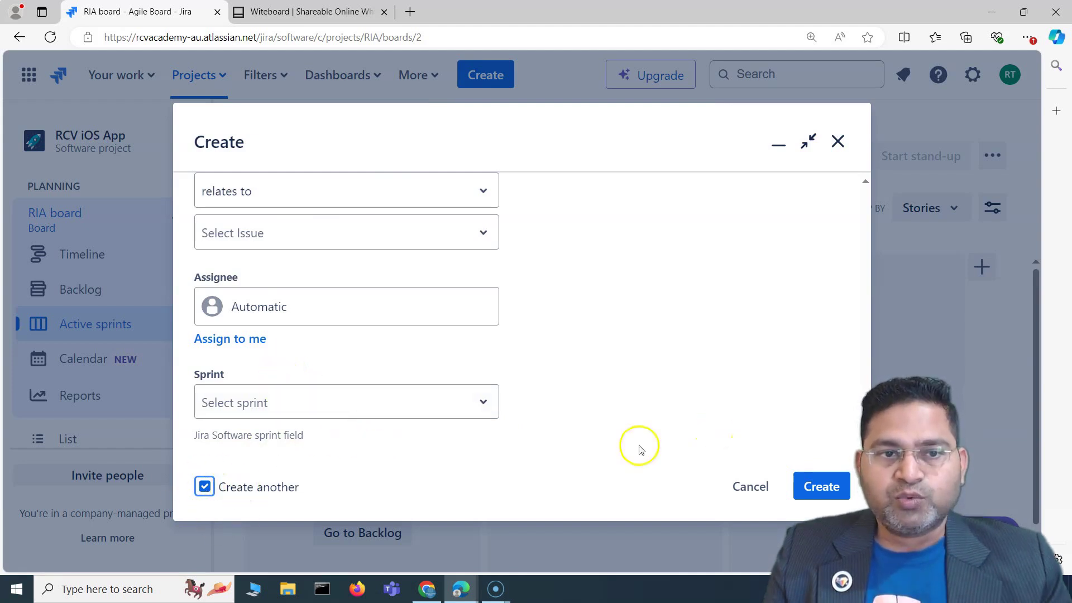
- Review the completed form and create the epic with the Create another option enabled
scroll(712, 411, up, 10)
scroll(707, 399, up, 5)
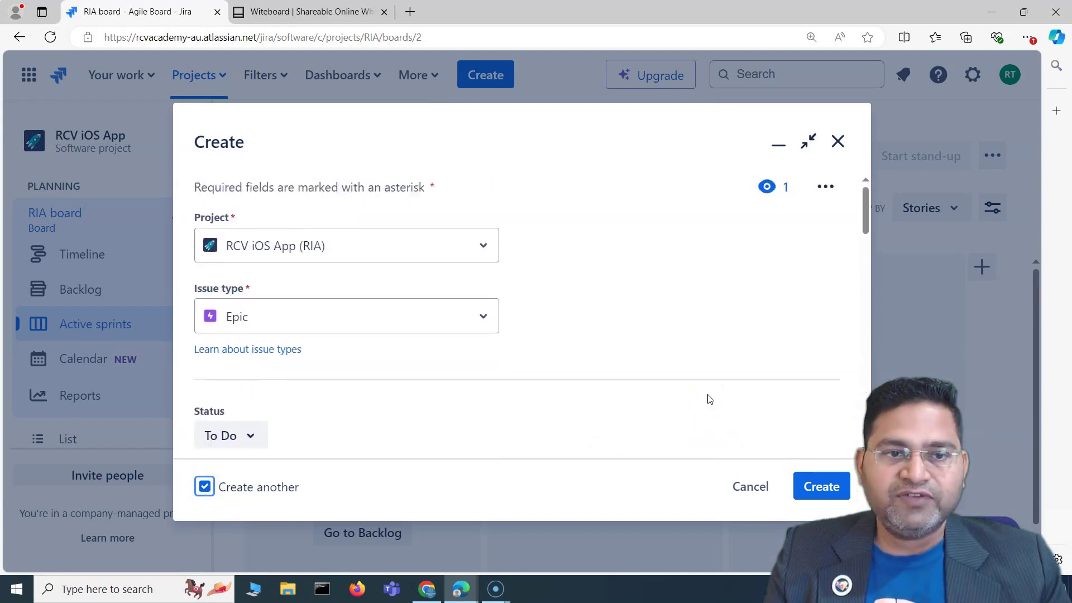
scroll(706, 400, down, 15)
scroll(576, 350, up, 5)
scroll(576, 350, up, 10)
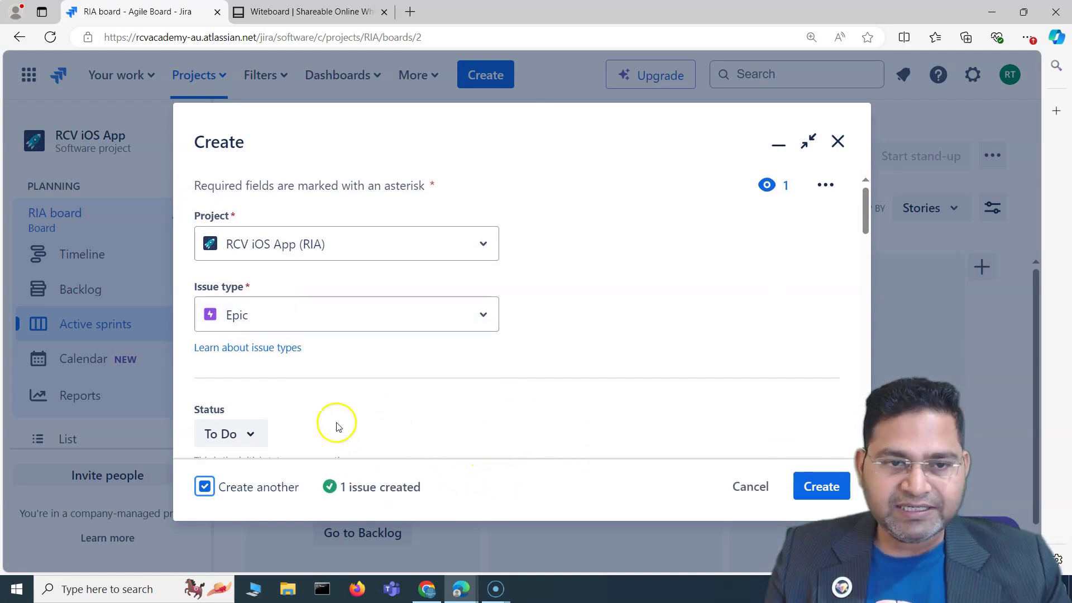
- Examine which values the form carries over for the next issue, including summary, priority, team and reporter
scroll(303, 353, down, 6)
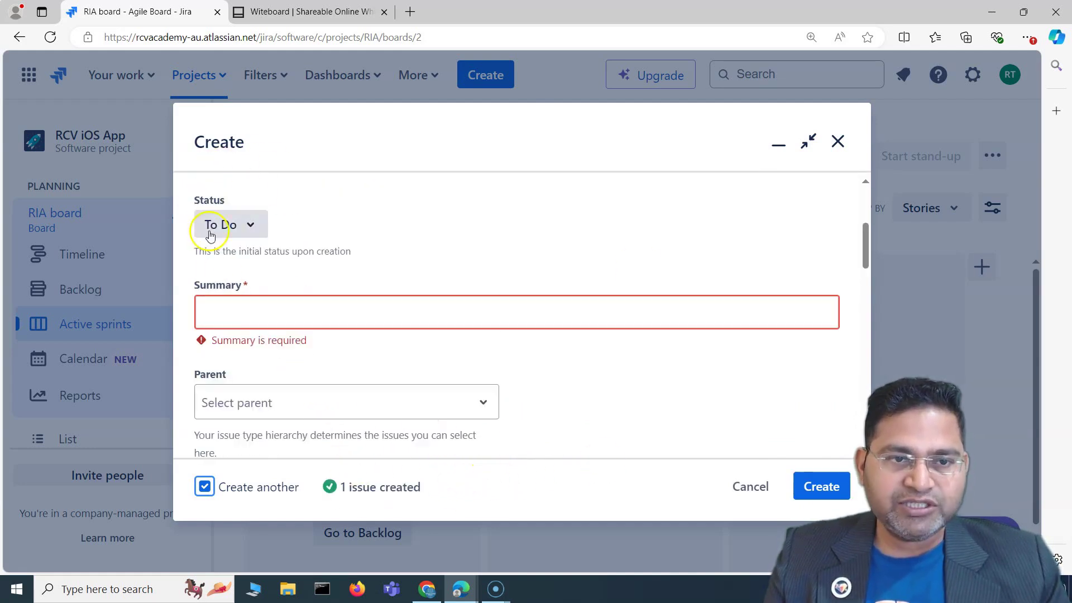
scroll(308, 344, down, 5)
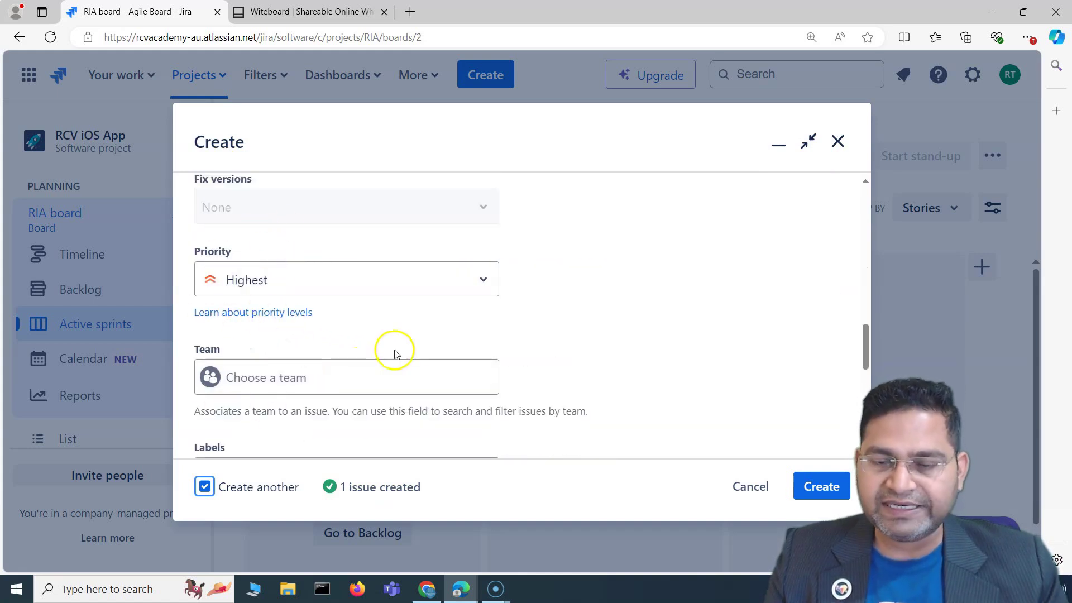
scroll(391, 354, down, 8)
scroll(342, 380, up, 15)
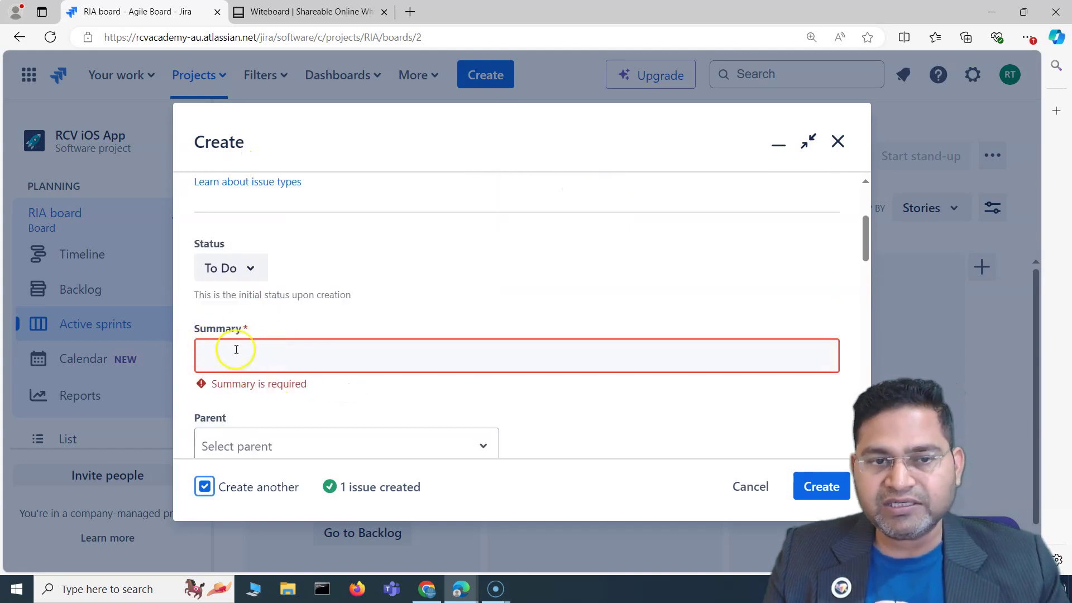
scroll(317, 345, down, 8)
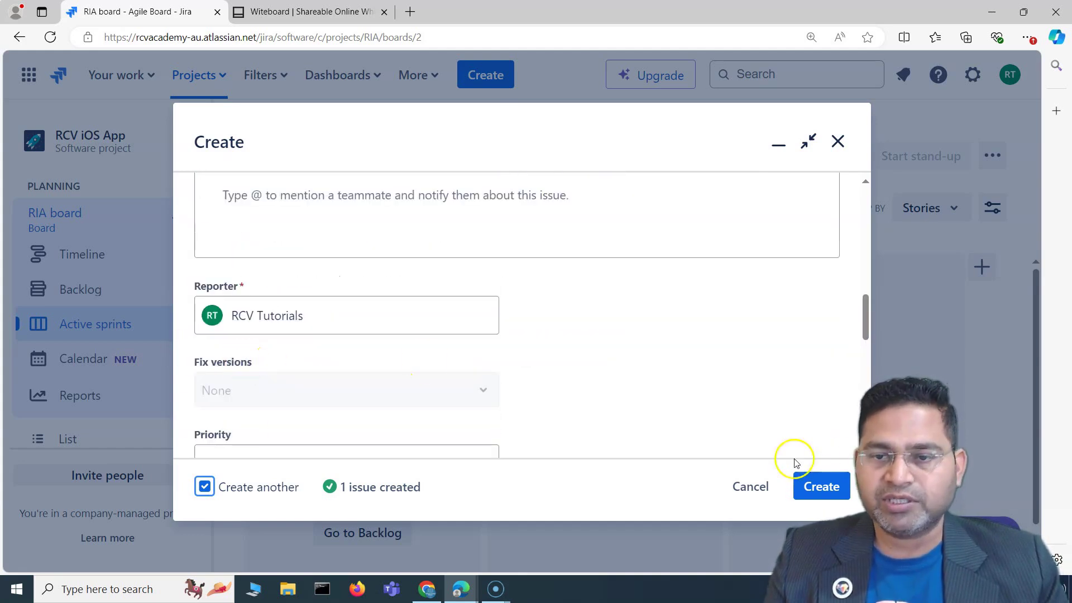
- Change the next issue's type from Epic to Story in the creation form
scroll(400, 386, up, 10)
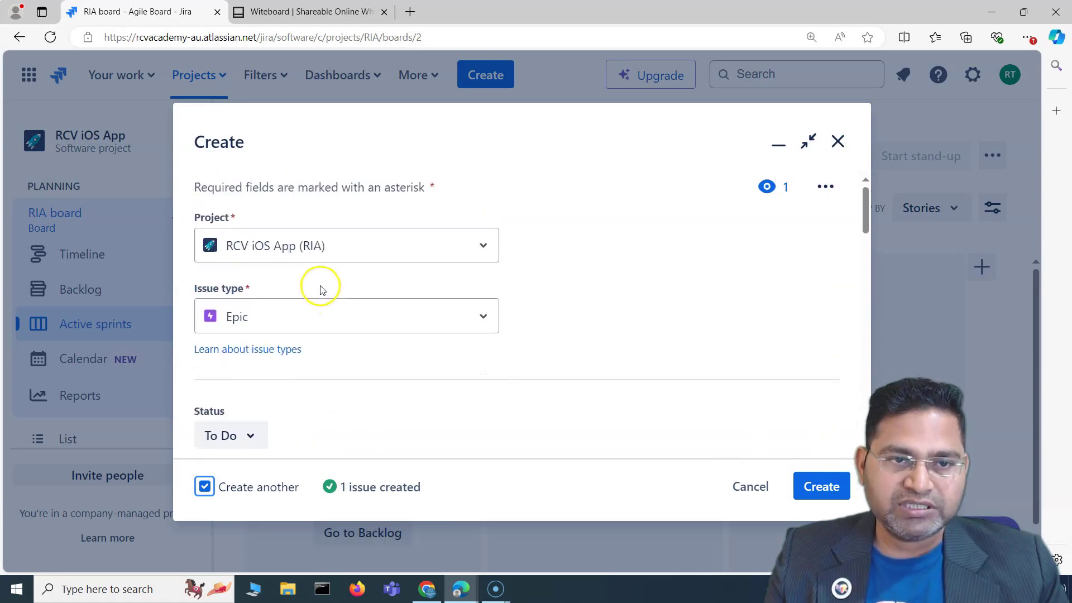
click(266, 317)
click(251, 390)
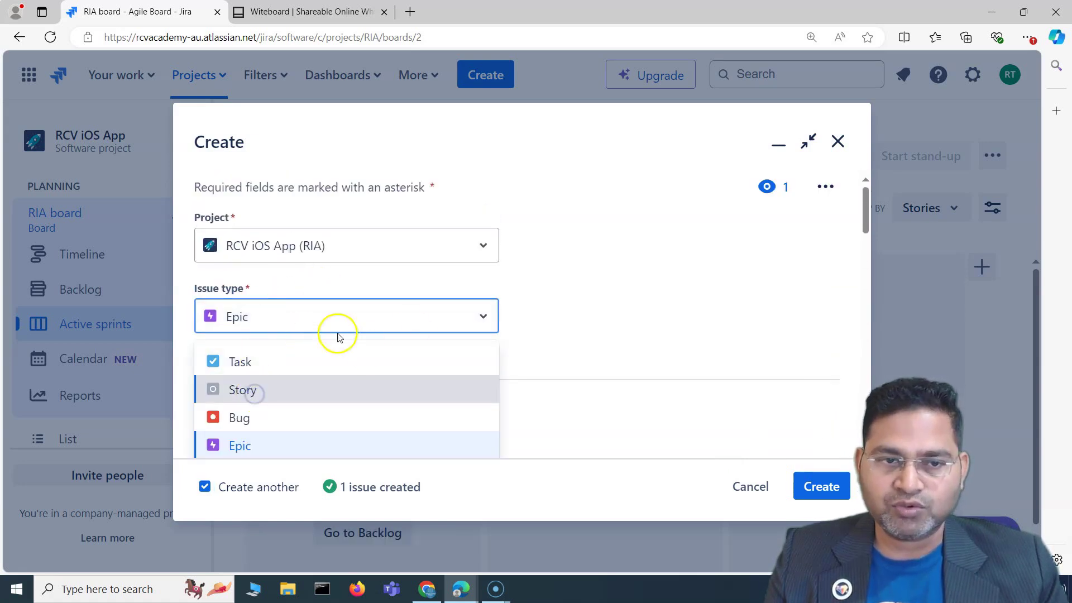
scroll(391, 324, down, 2)
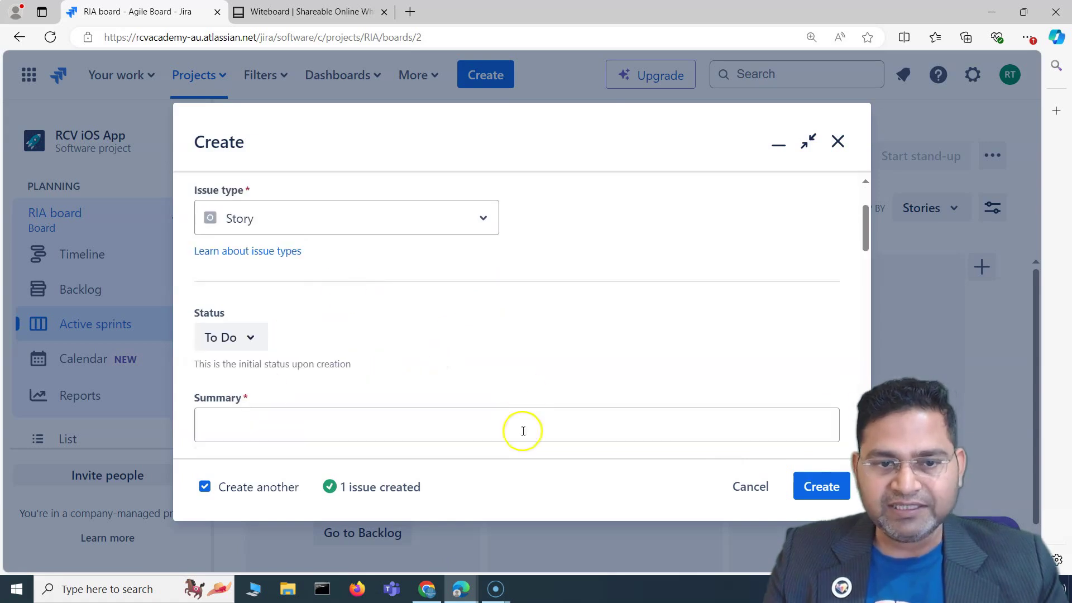
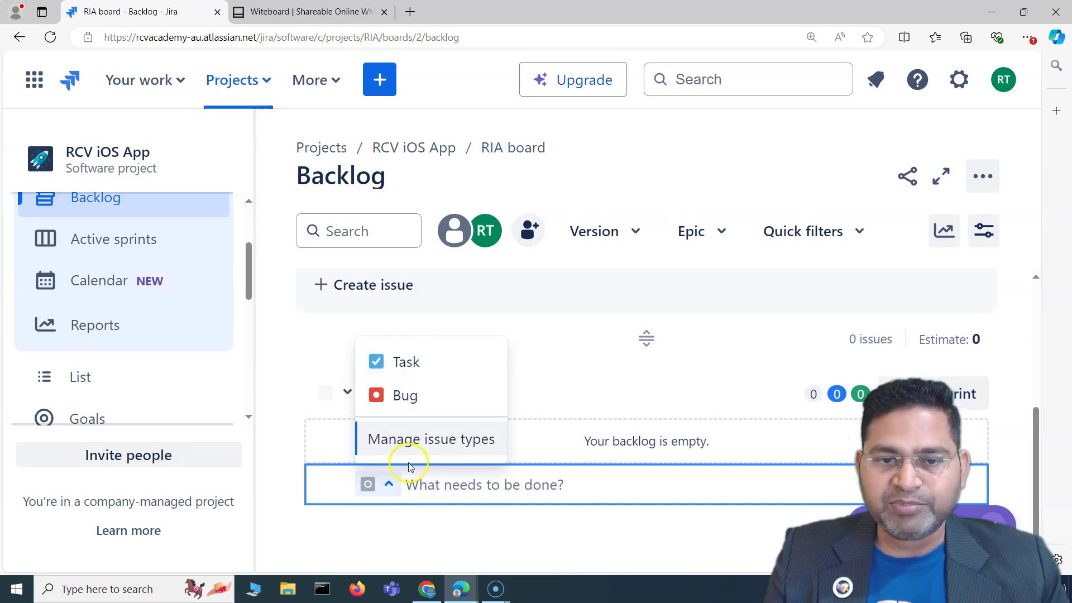
- Create a Task issue named "This is a task" in the backlog
click(409, 362)
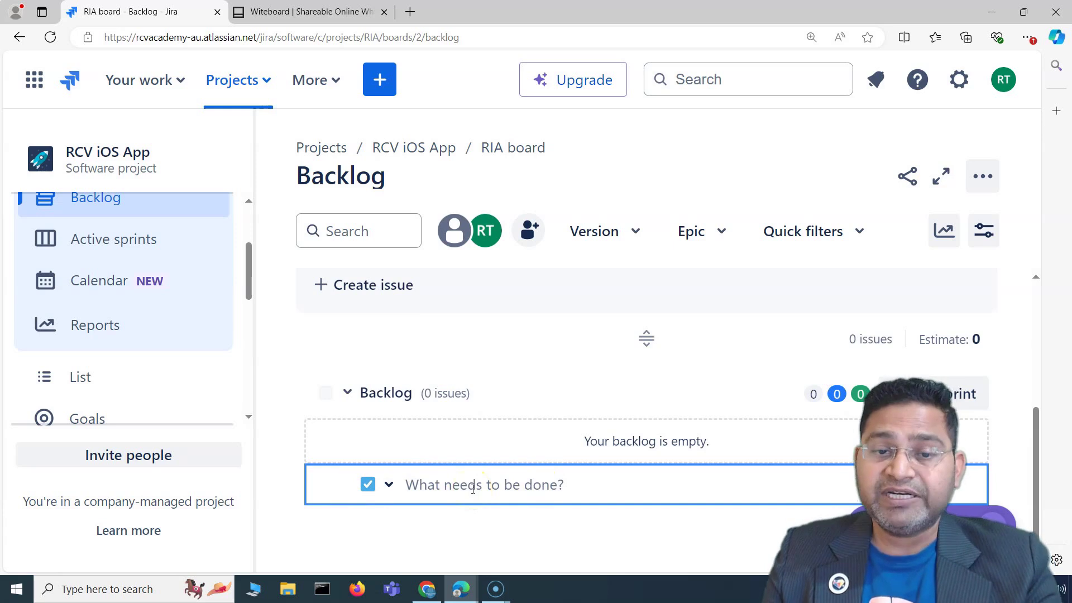
text(This is)
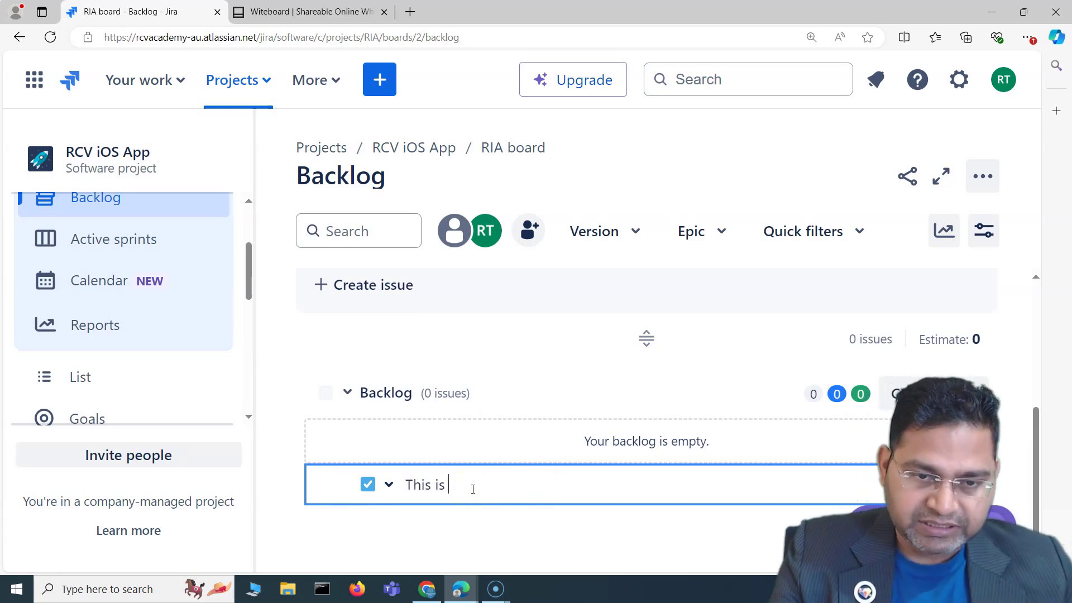
text( a task)
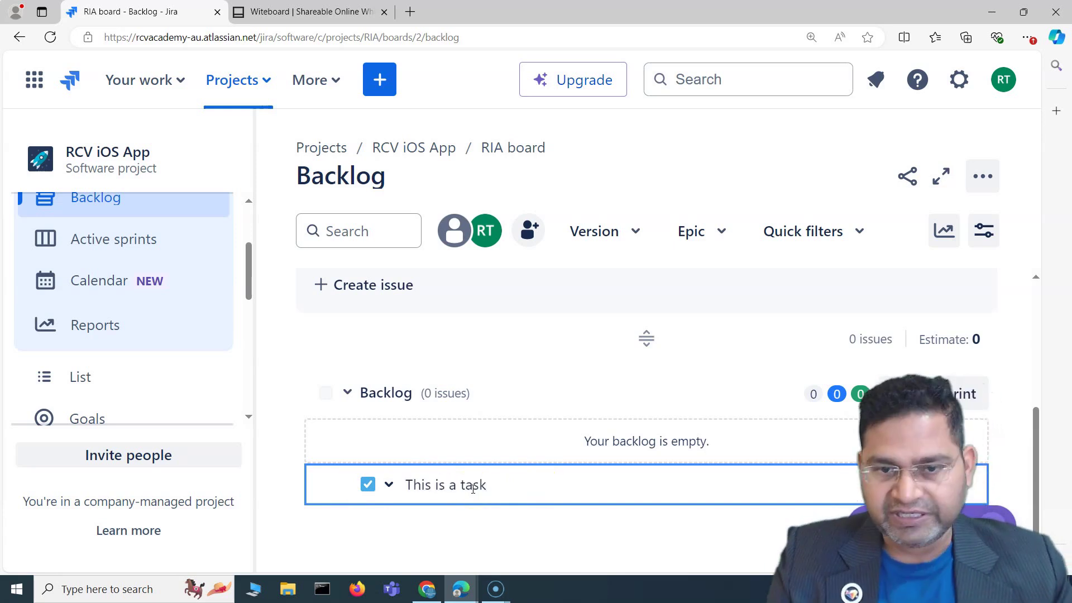
key(Return)
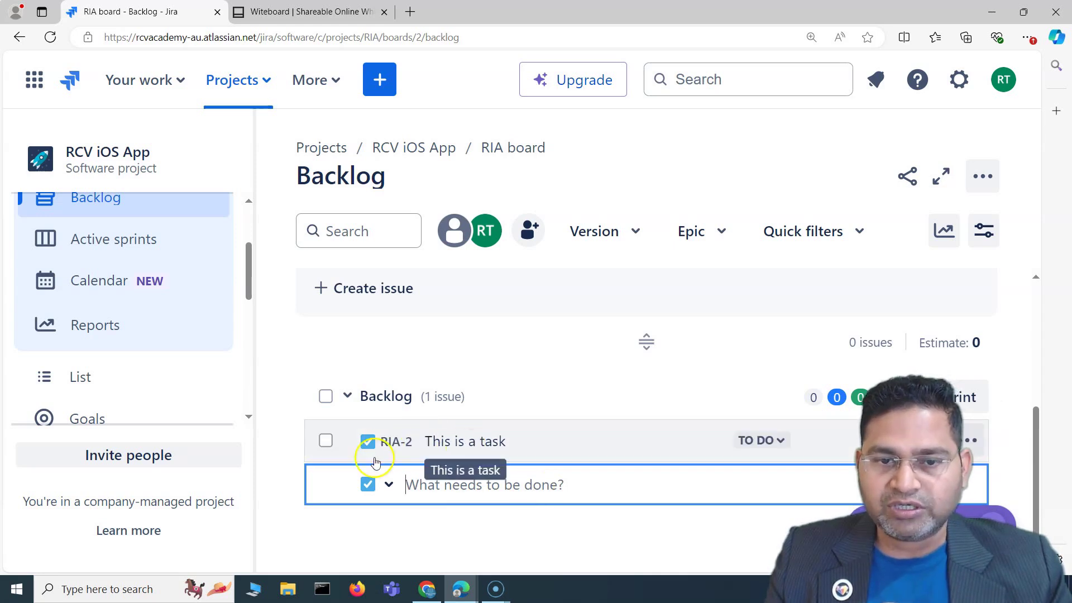
- View the details of the new backlog task and close its detail view
click(396, 443)
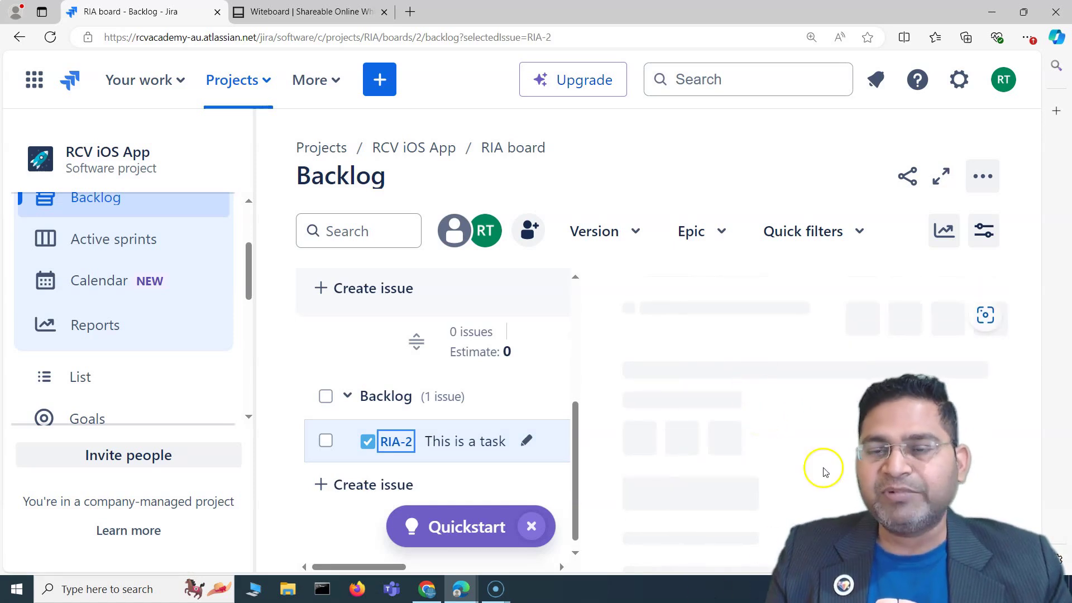
scroll(357, 445, up, 3)
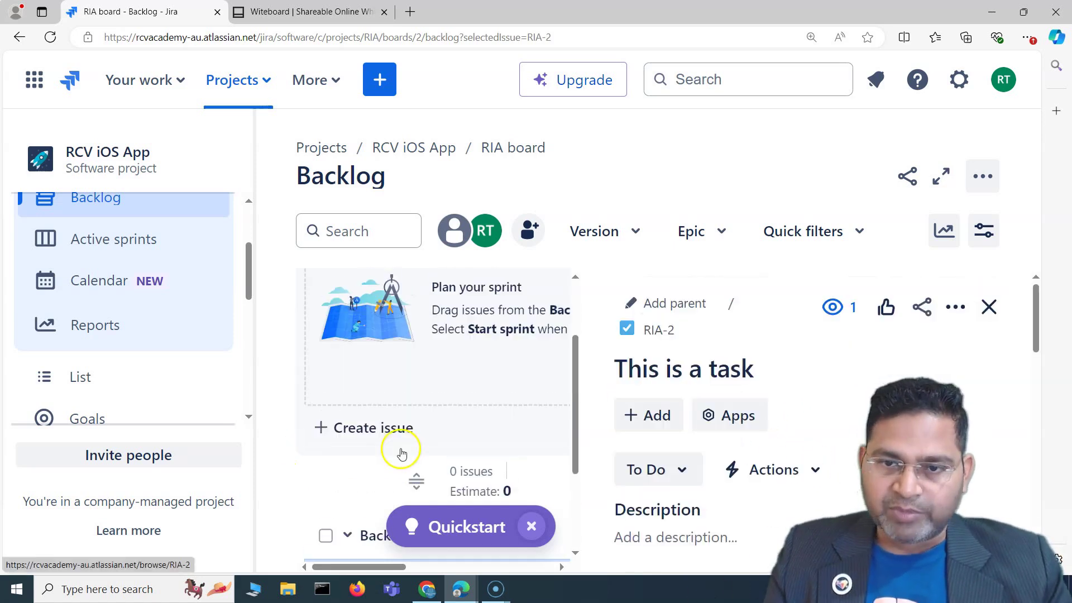
click(988, 307)
scroll(111, 305, up, 2)
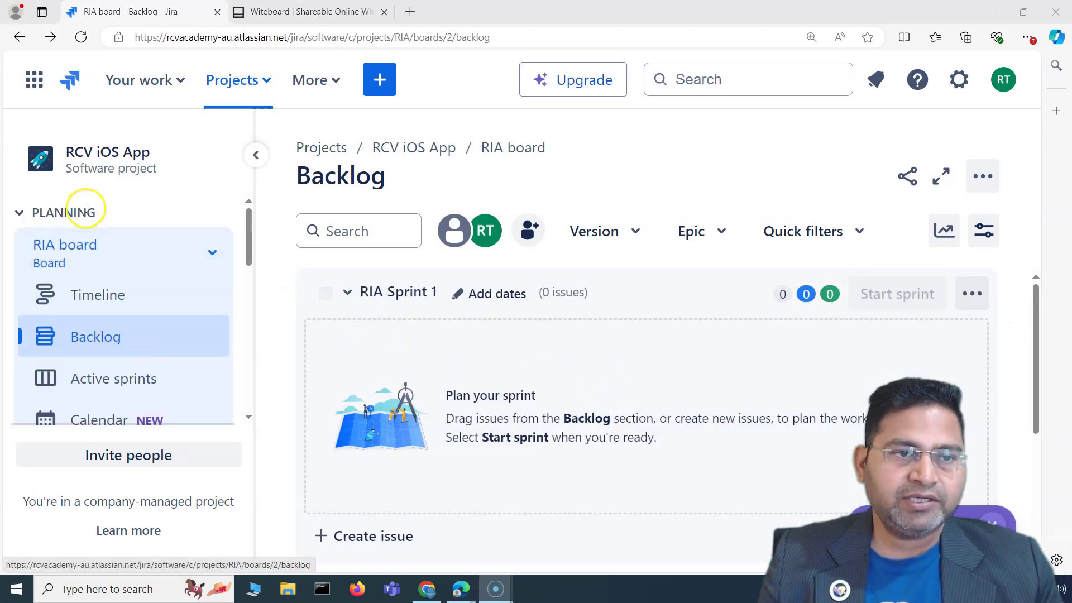
- Check the active sprints board and its To Do, In Progress and Done columns, and return to the backlog
click(109, 378)
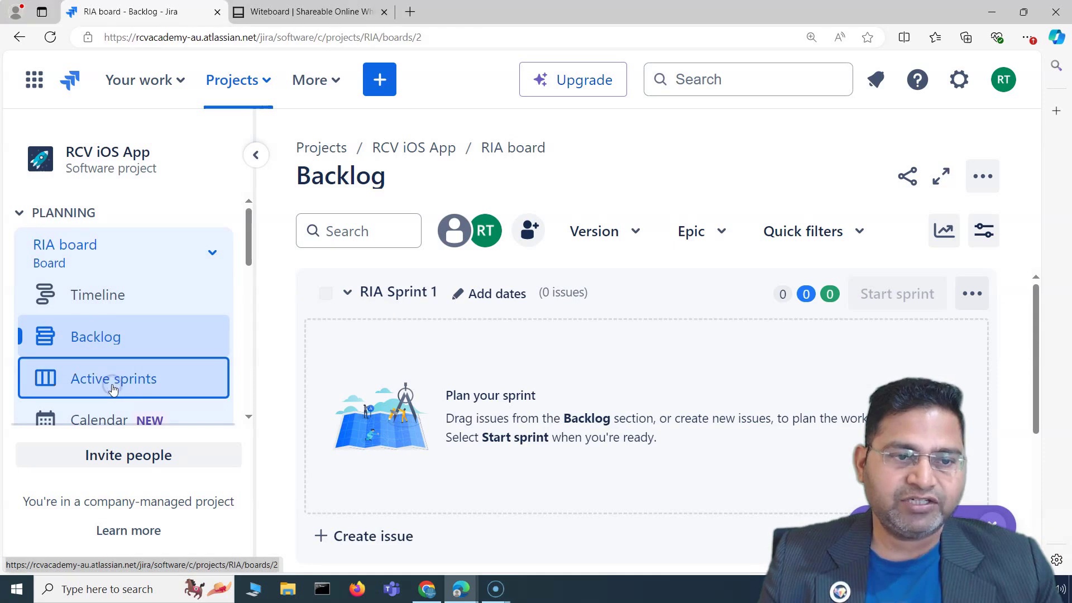
scroll(539, 431, up, 2)
scroll(455, 463, down, 2)
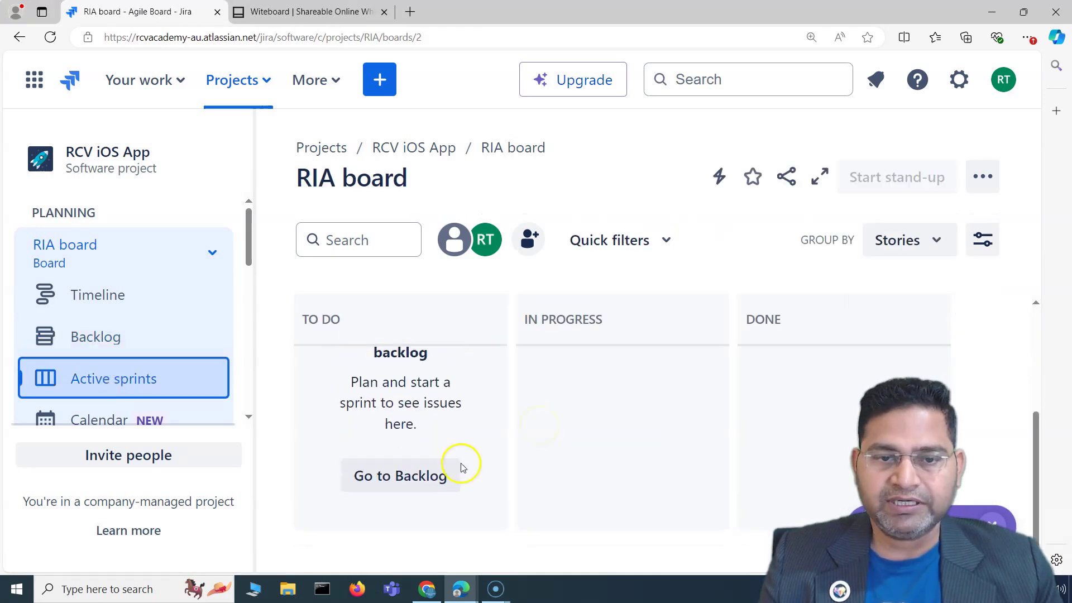
scroll(361, 420, up, 3)
scroll(361, 420, down, 3)
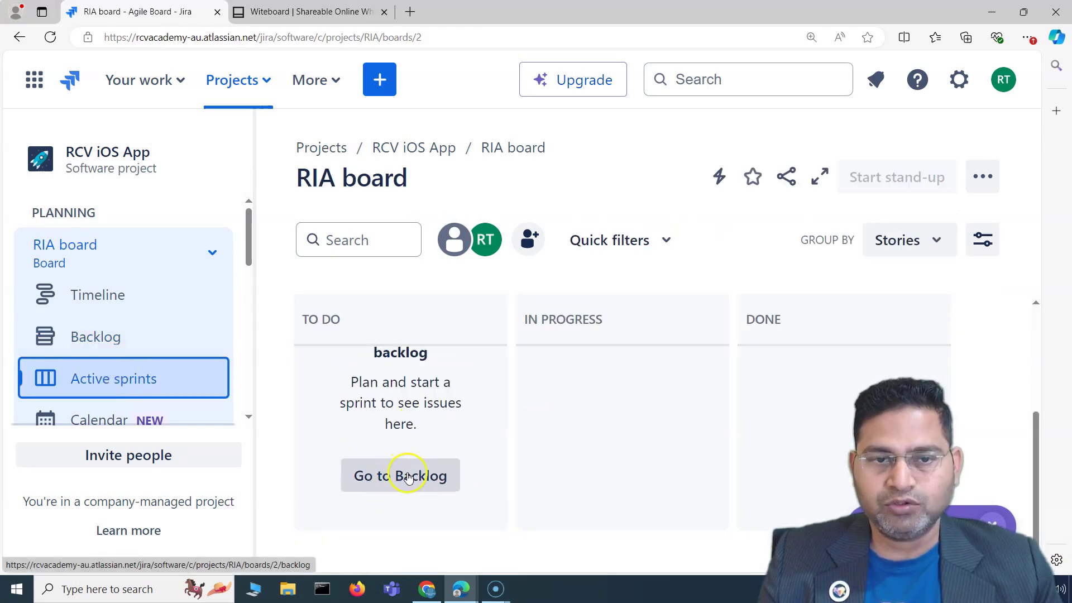
click(397, 485)
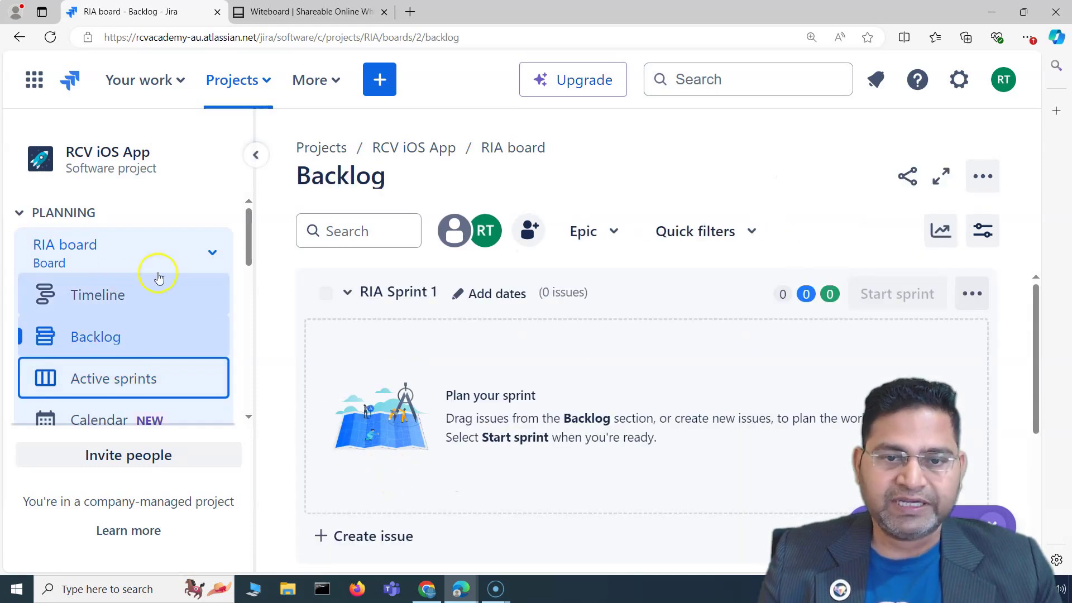
- Open the backlog task "This is a task" in its full issue view and dismiss the tour offer
scroll(711, 433, down, 5)
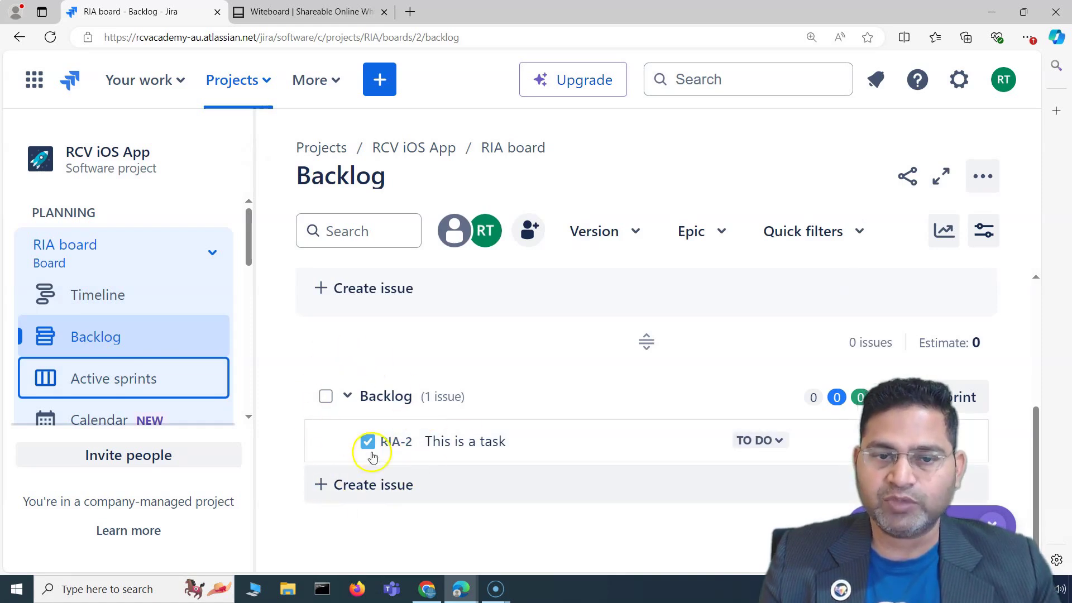
scroll(660, 352, up, 5)
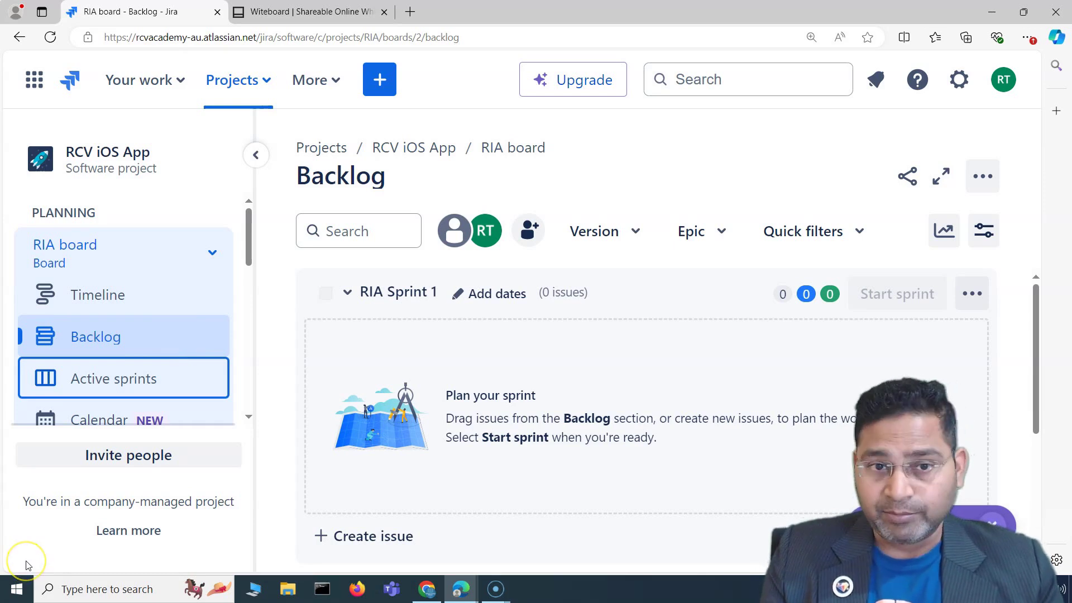
scroll(502, 459, down, 4)
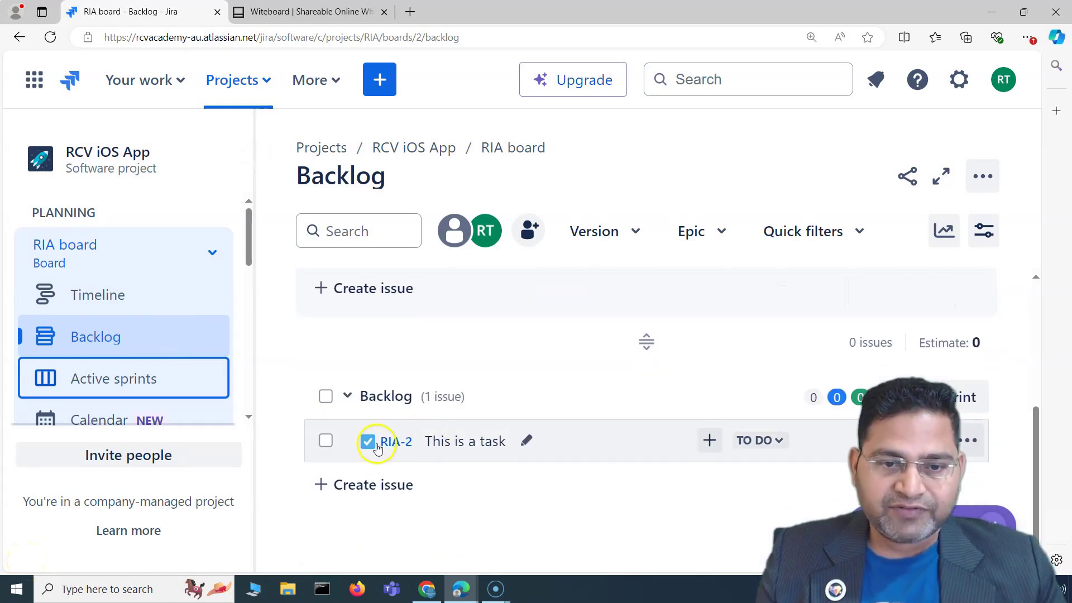
click(395, 444)
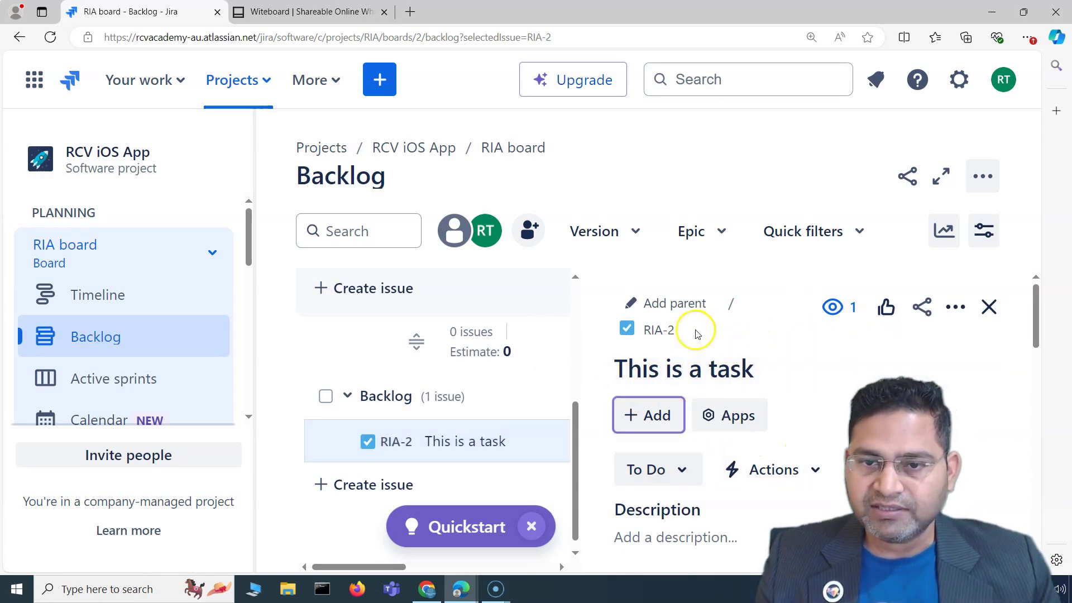
click(661, 331)
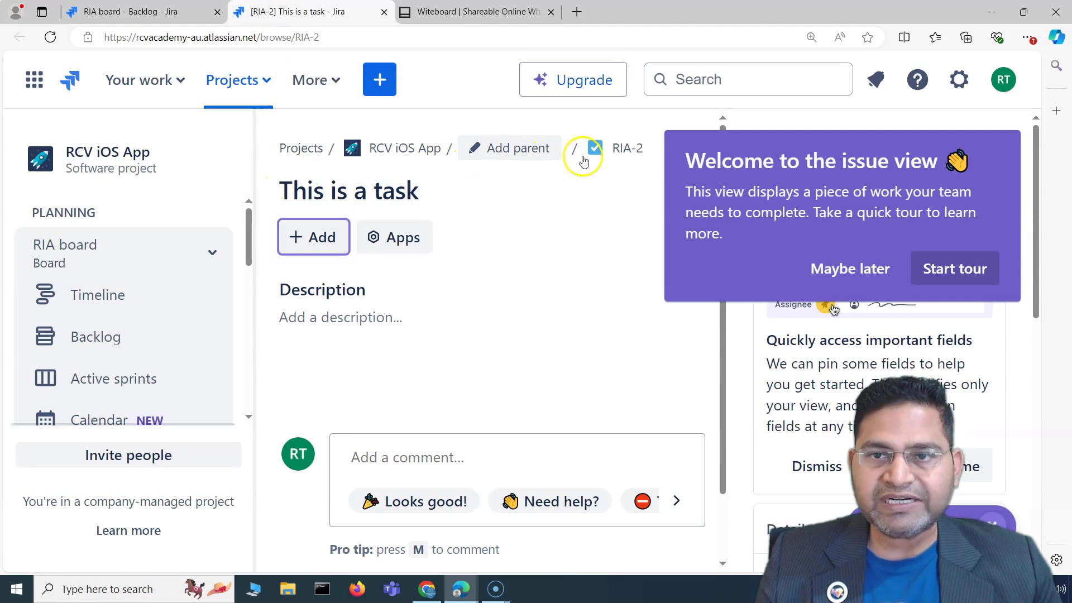
click(851, 268)
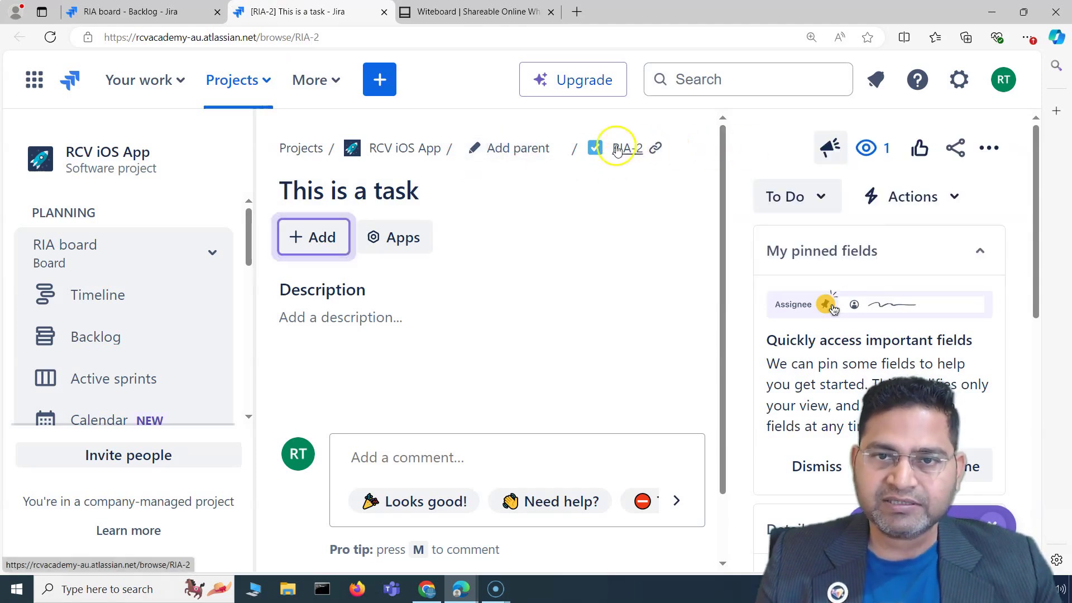
- Assign the epic "iOS Payment Functionality" (RIA-1) as the task's parent
click(520, 148)
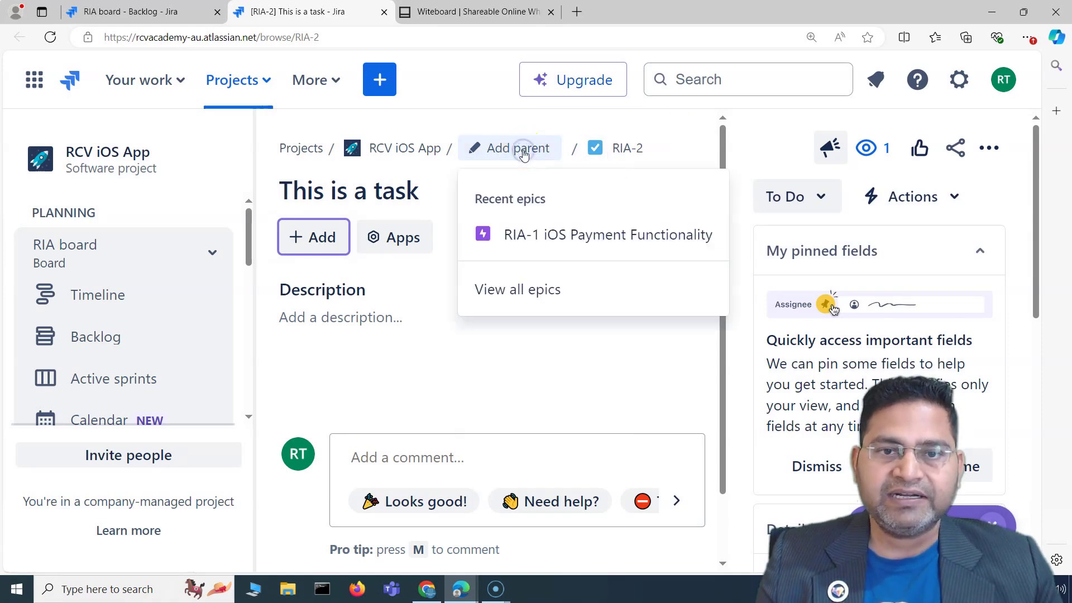
click(549, 234)
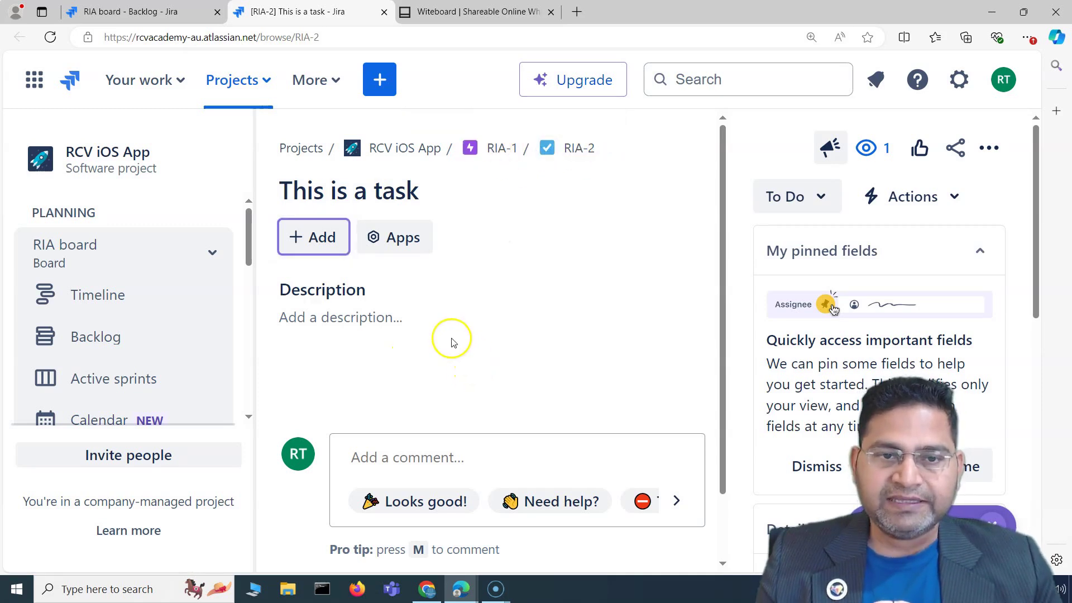
scroll(448, 353, down, 1)
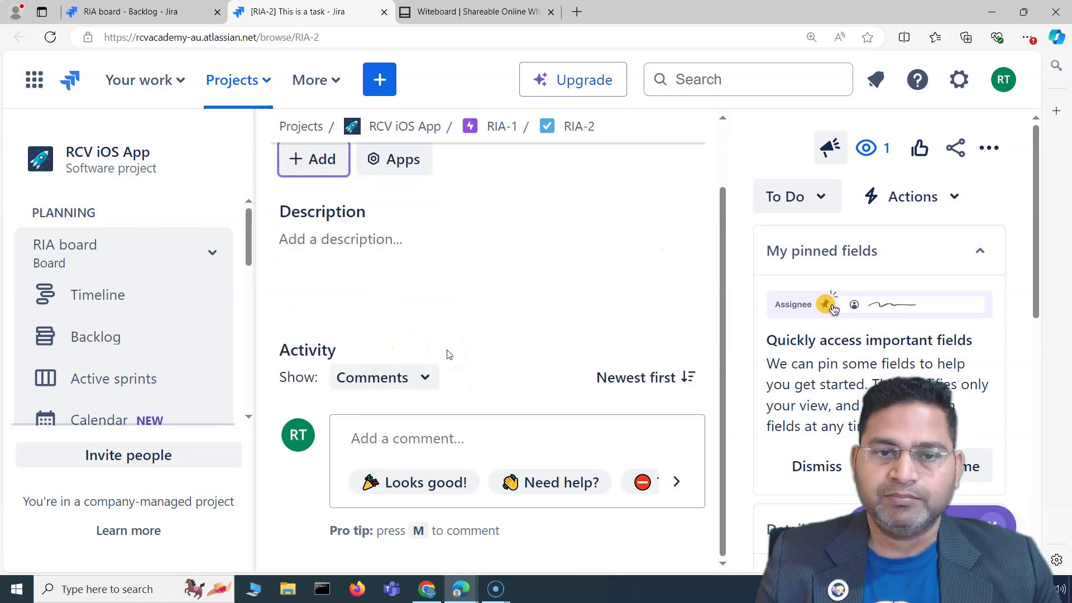
scroll(519, 354, up, 1)
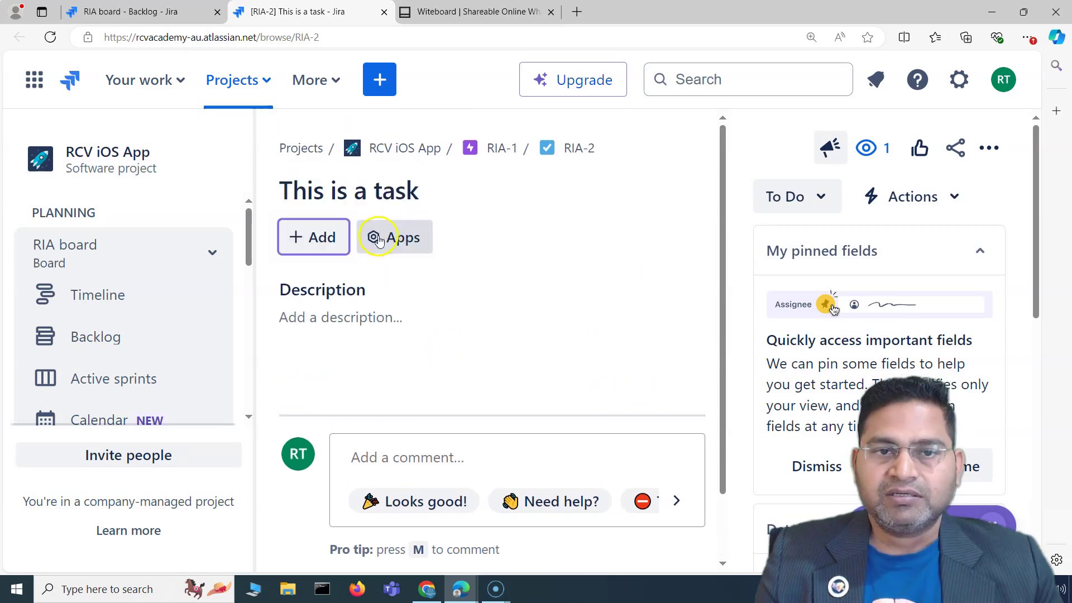
- Open a new subtask entry under the task "This is a task"
click(307, 246)
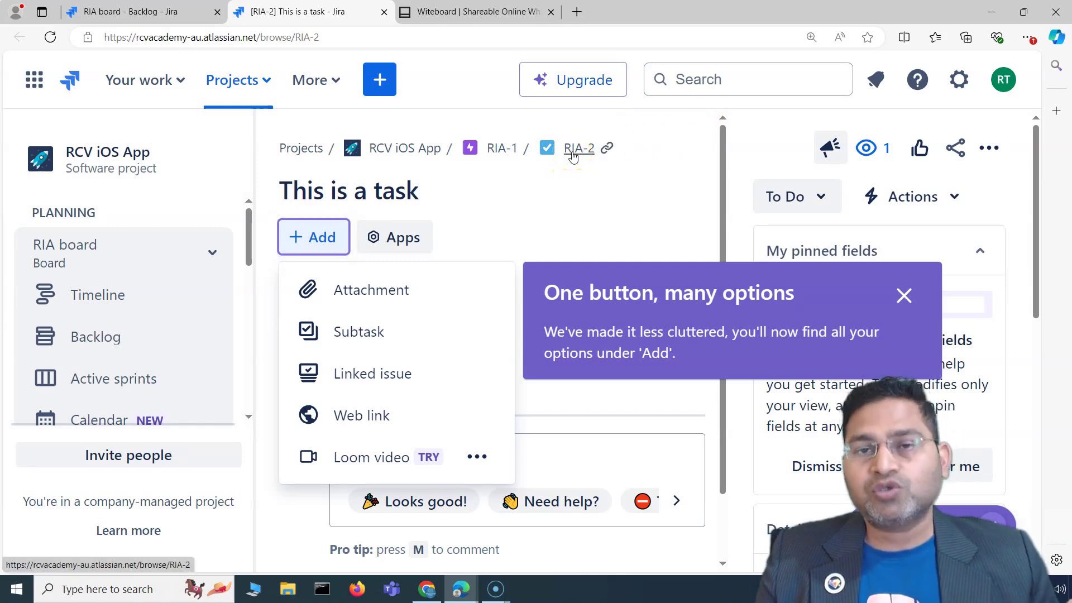
click(380, 335)
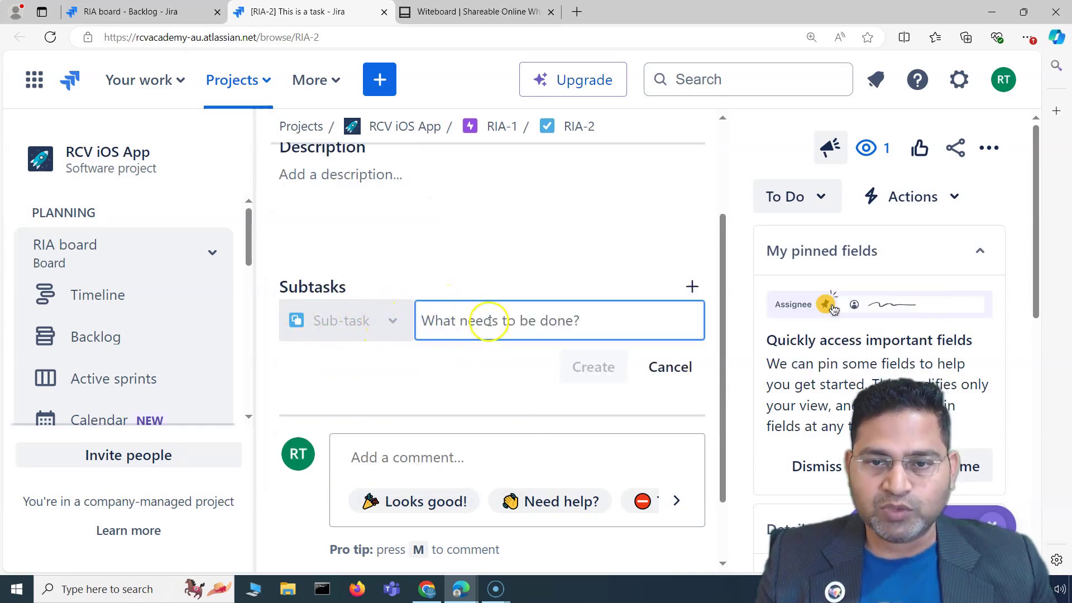
key(Escape)
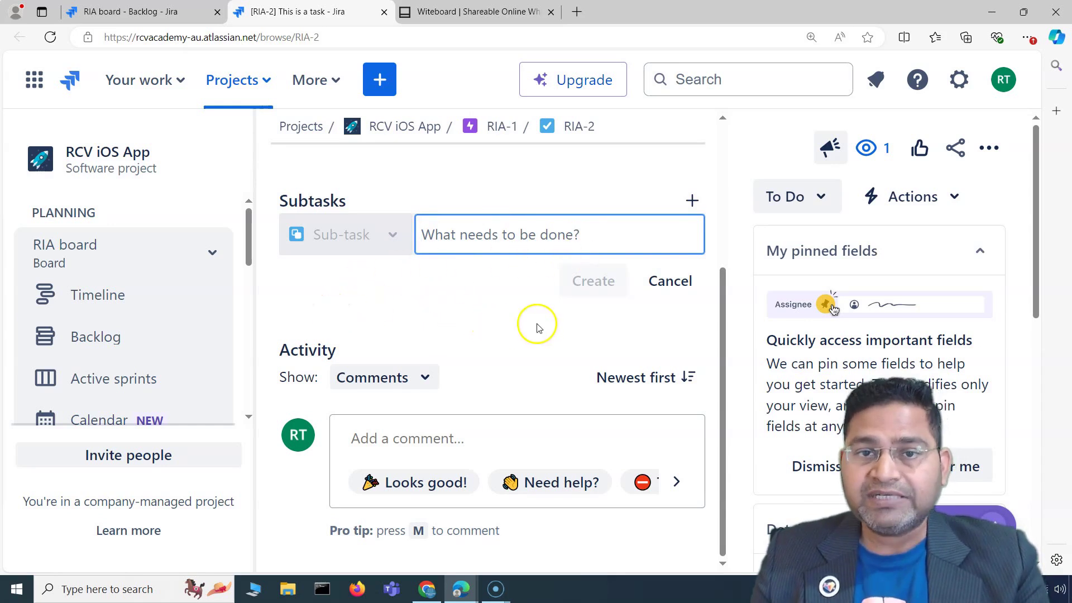
scroll(536, 323, up, 3)
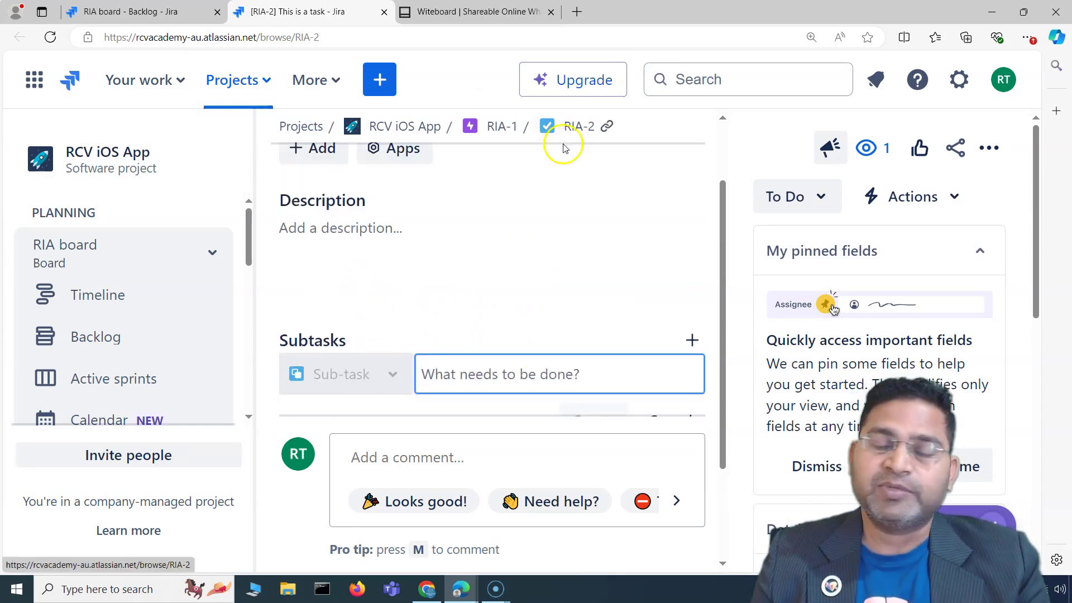
scroll(484, 273, down, 3)
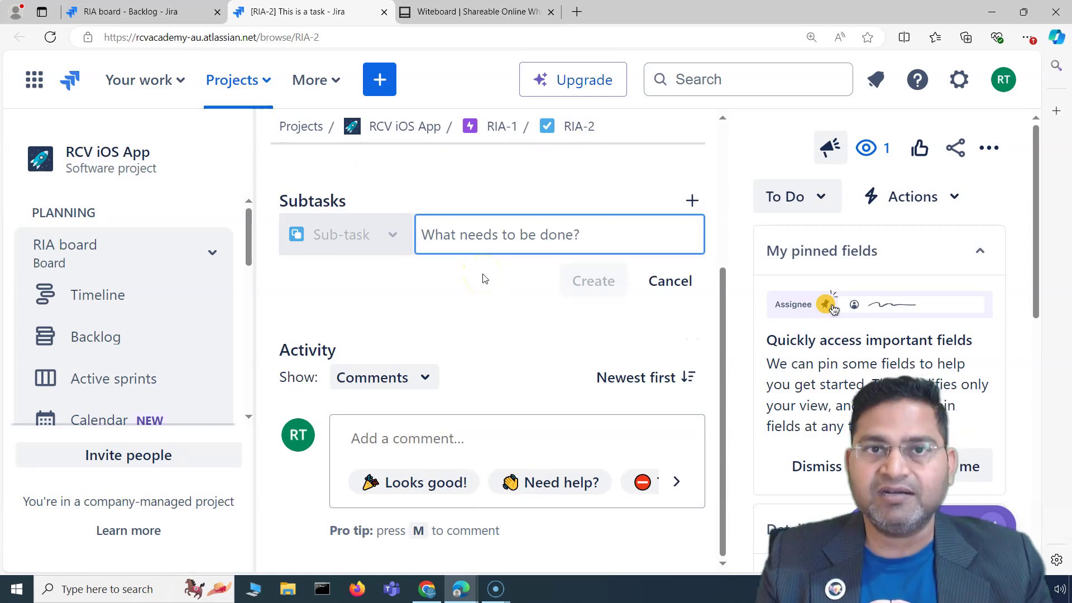